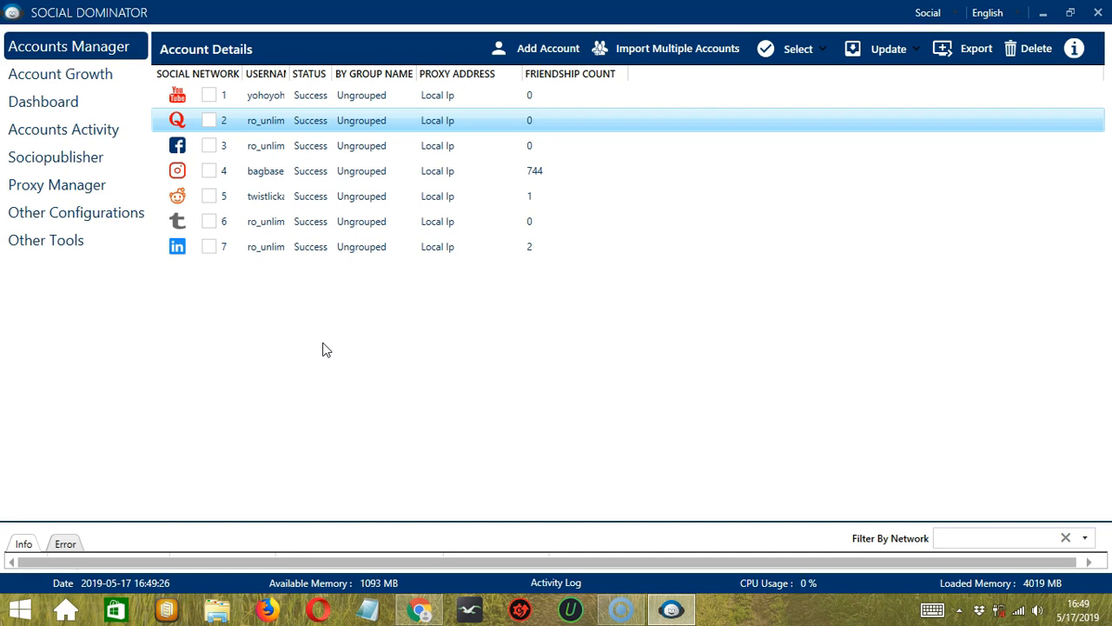
# Step: Open the activity tools for the Quora account and switch to the User Scraper configuration
pyautogui.rightClick(264, 123)
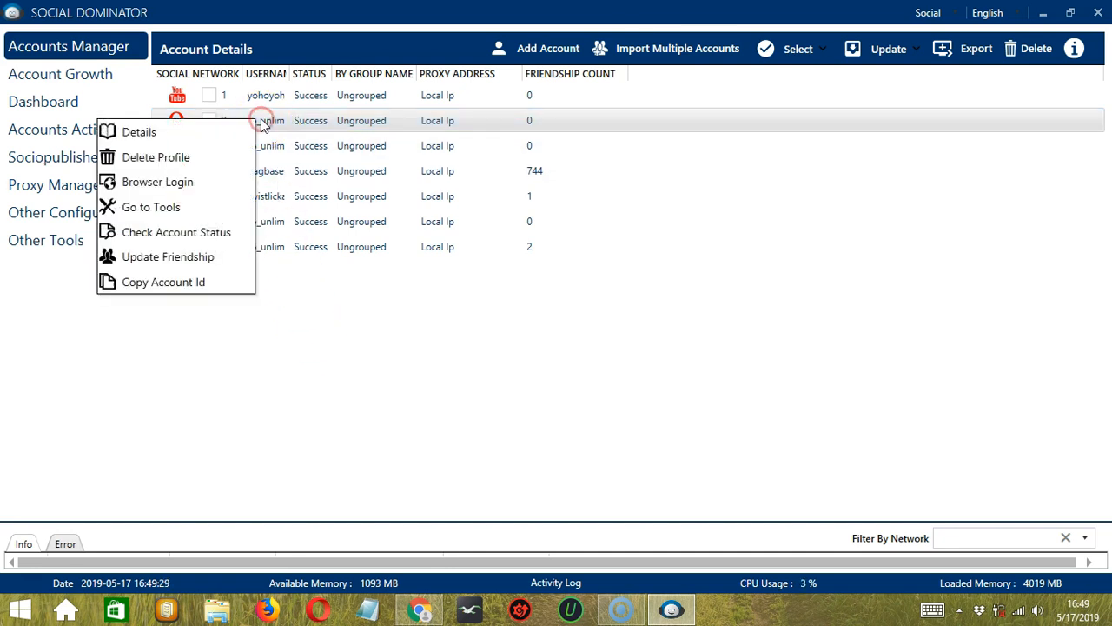
pyautogui.click(214, 208)
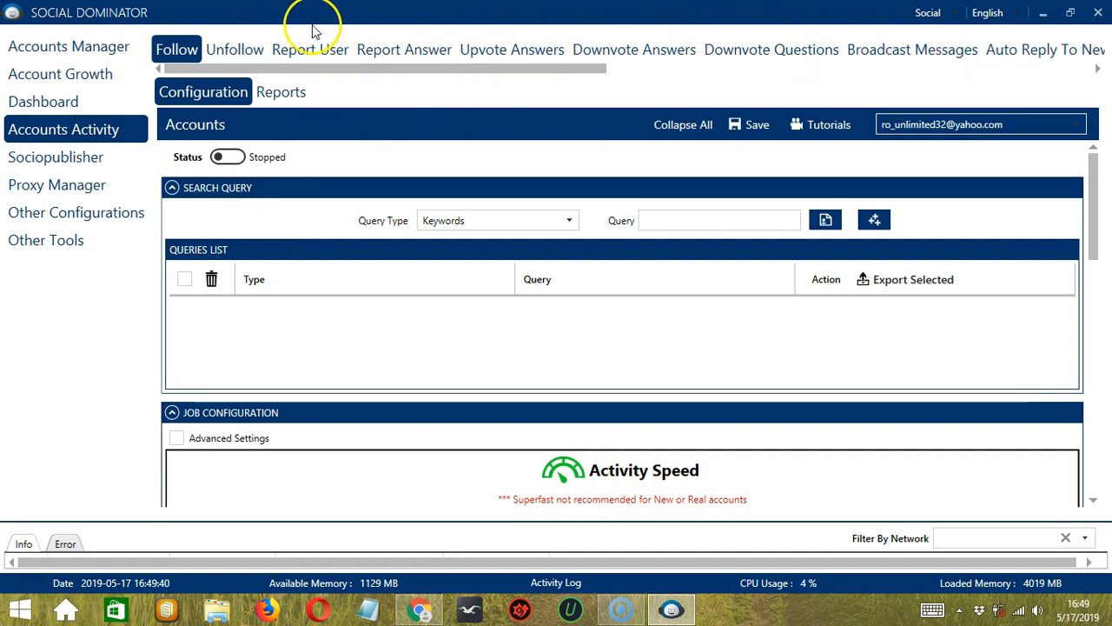
pyautogui.moveTo(489, 68); pyautogui.dragTo(1028, 67)
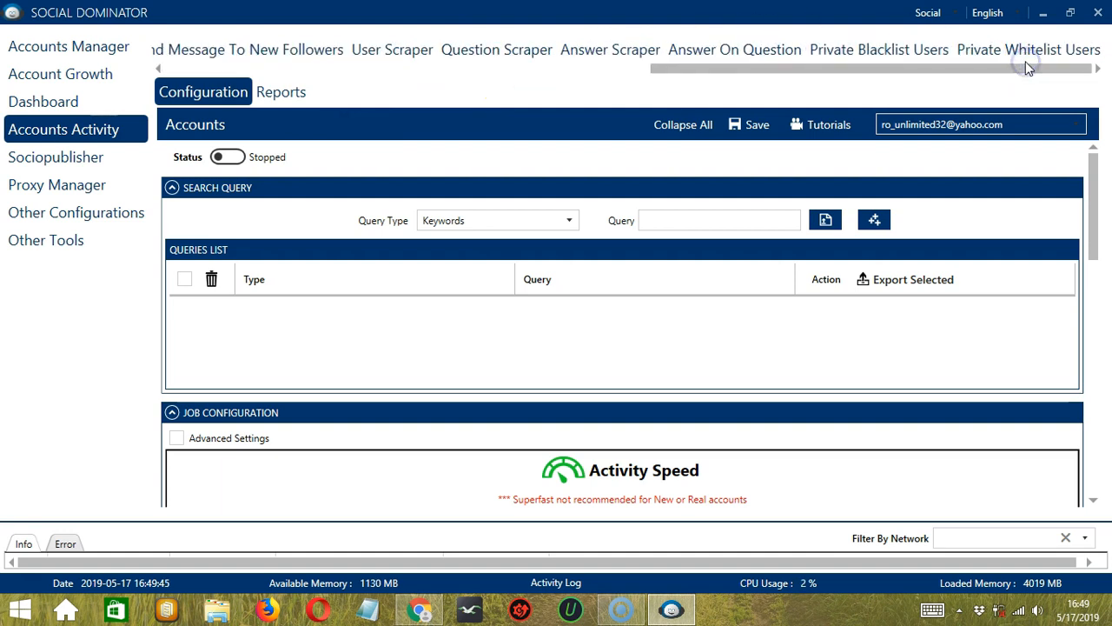
pyautogui.click(407, 50)
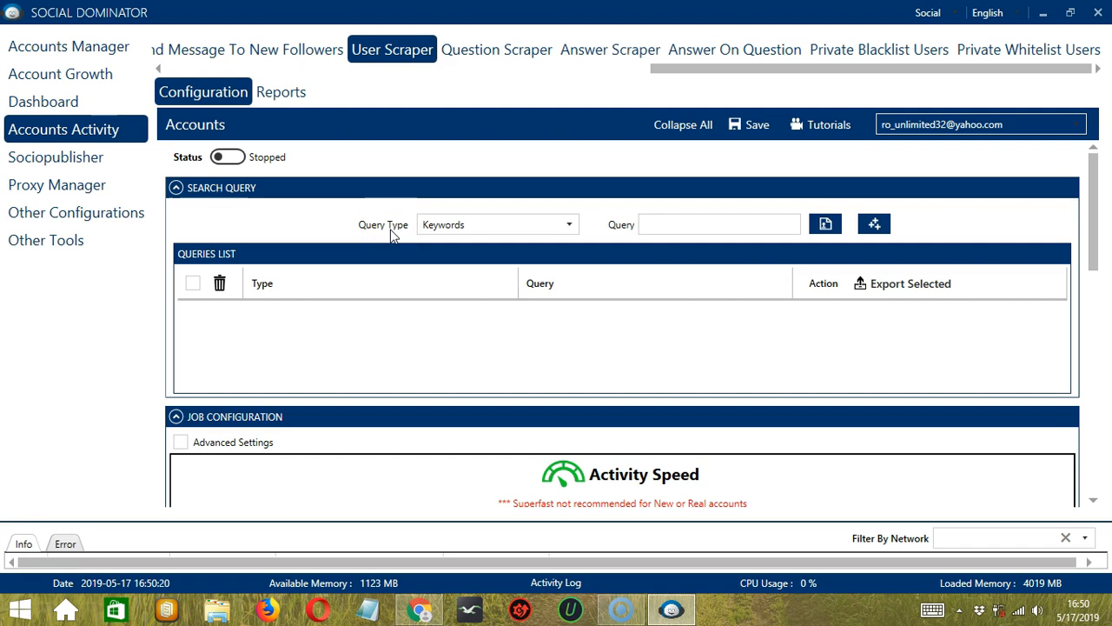
pyautogui.click(570, 228)
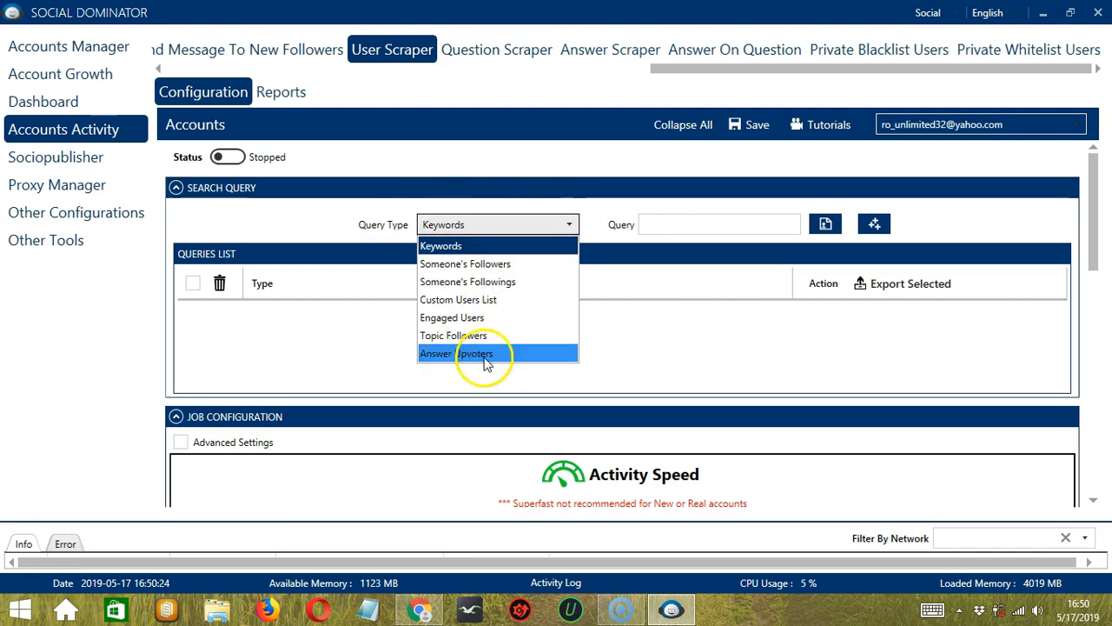
pyautogui.click(569, 224)
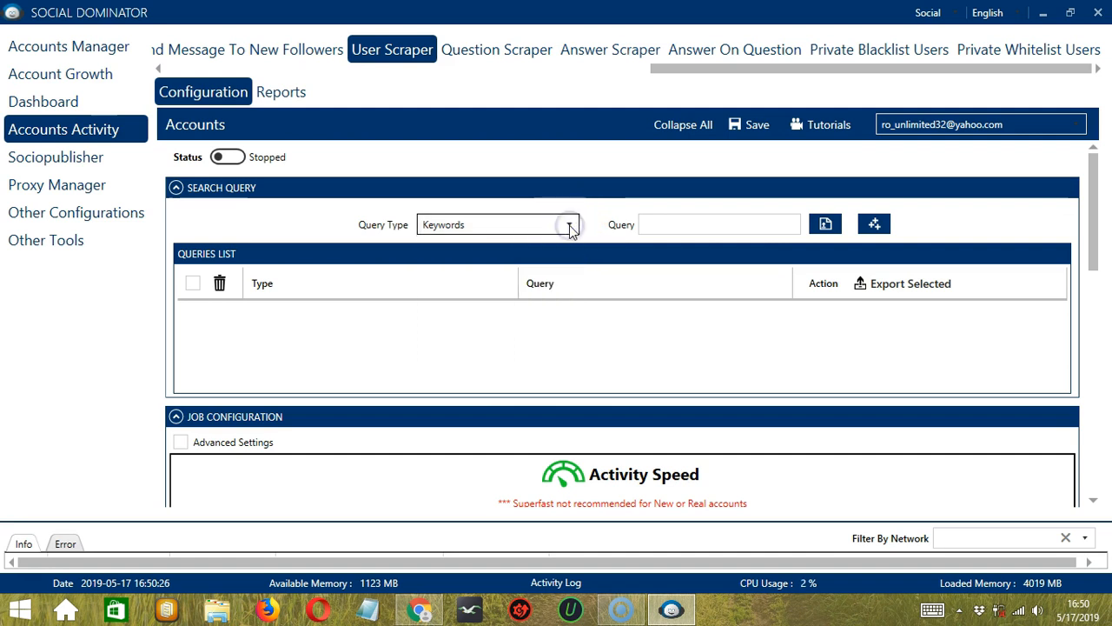
pyautogui.click(659, 219)
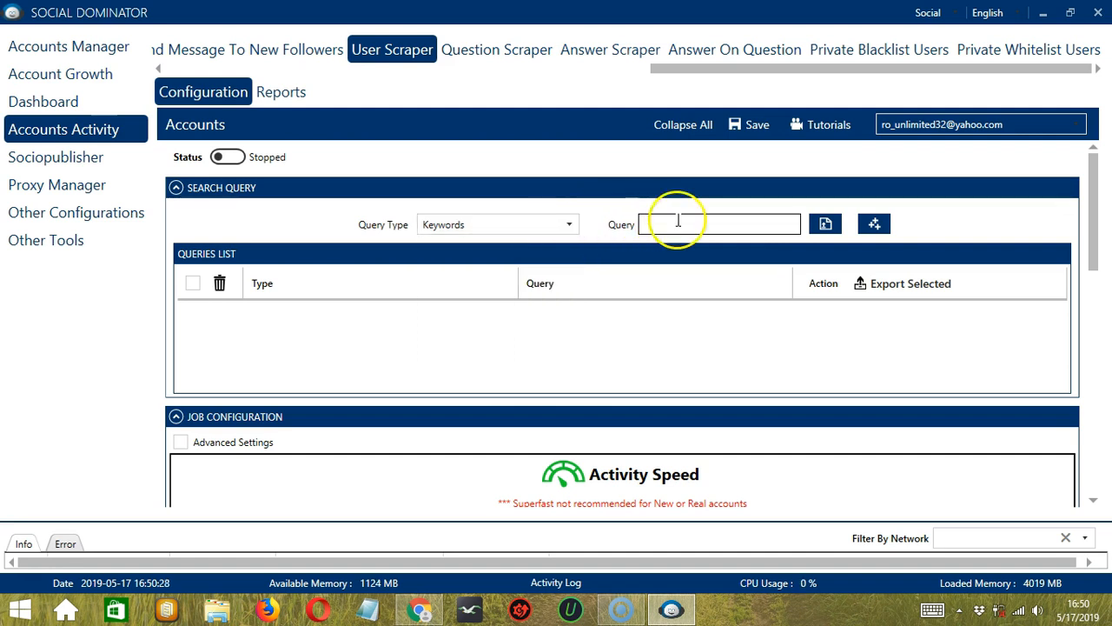
pyautogui.click(826, 225)
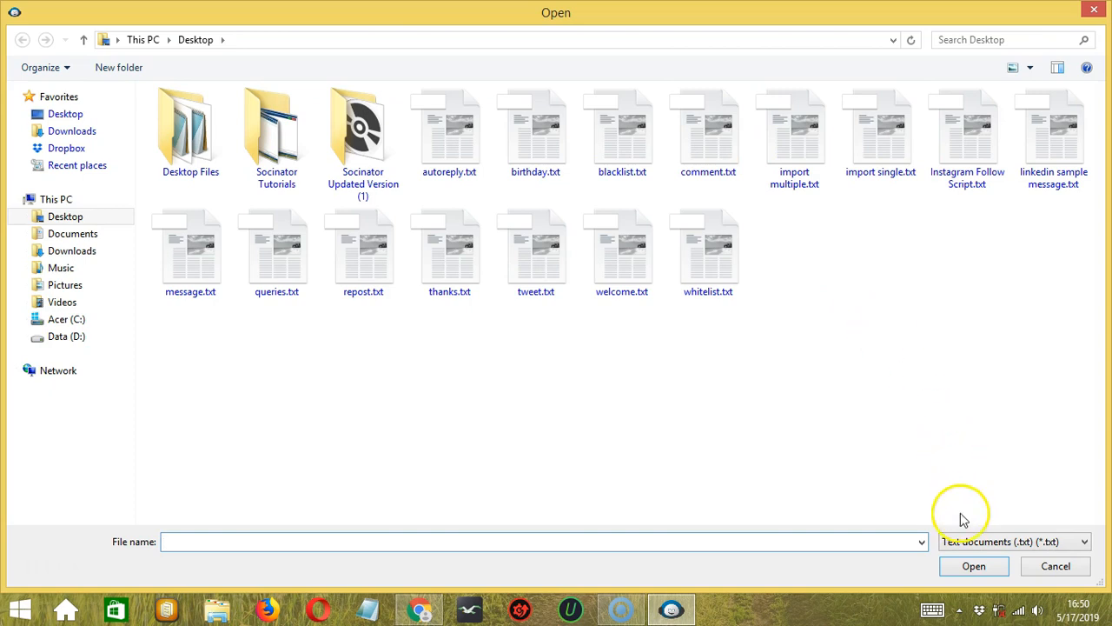
pyautogui.click(973, 566)
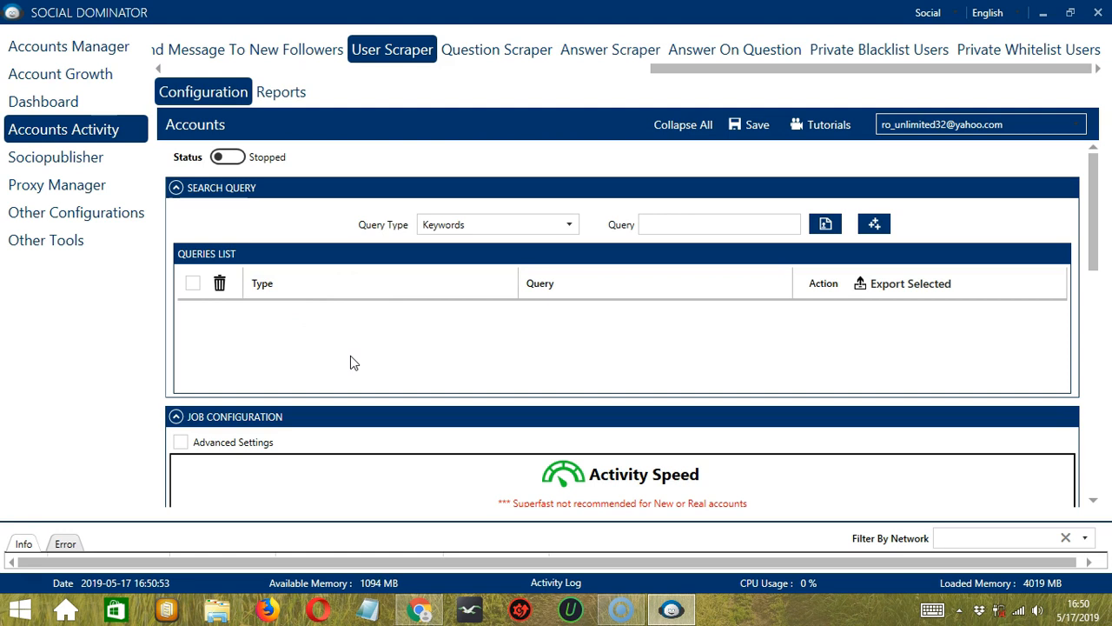
# Step: Add a Keywords query for "ceo" to the queries list
pyautogui.click(683, 220)
pyautogui.write('ceo')
pyautogui.click(874, 224)
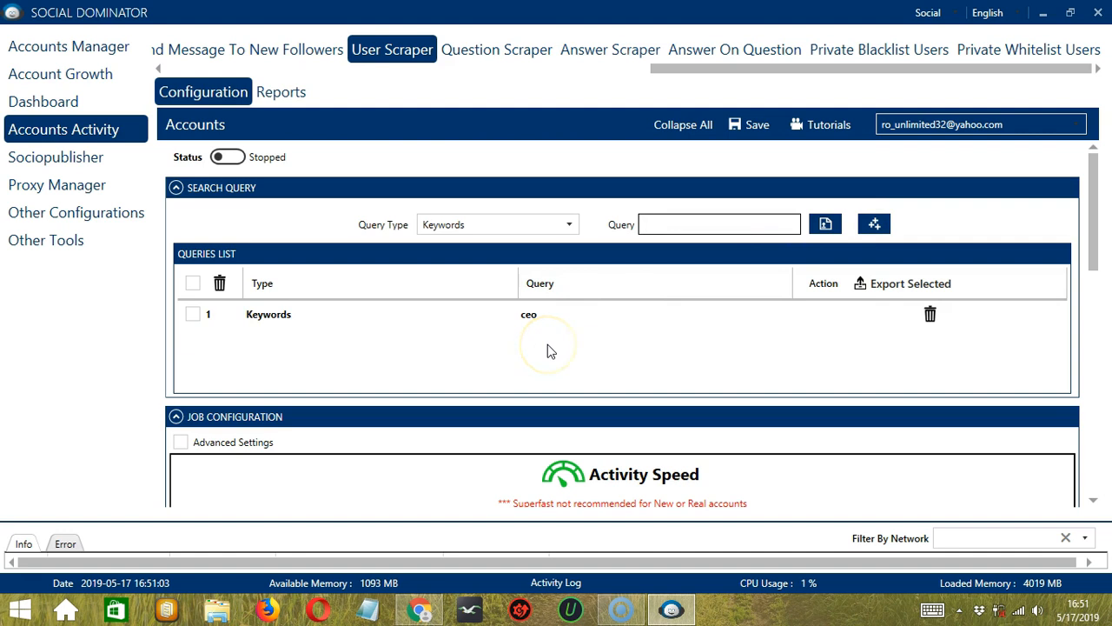
# Step: Add a Someone's Followers query for Mark-Zuckerberg, copying the profile name from the Quora page address in Chrome
pyautogui.click(569, 224)
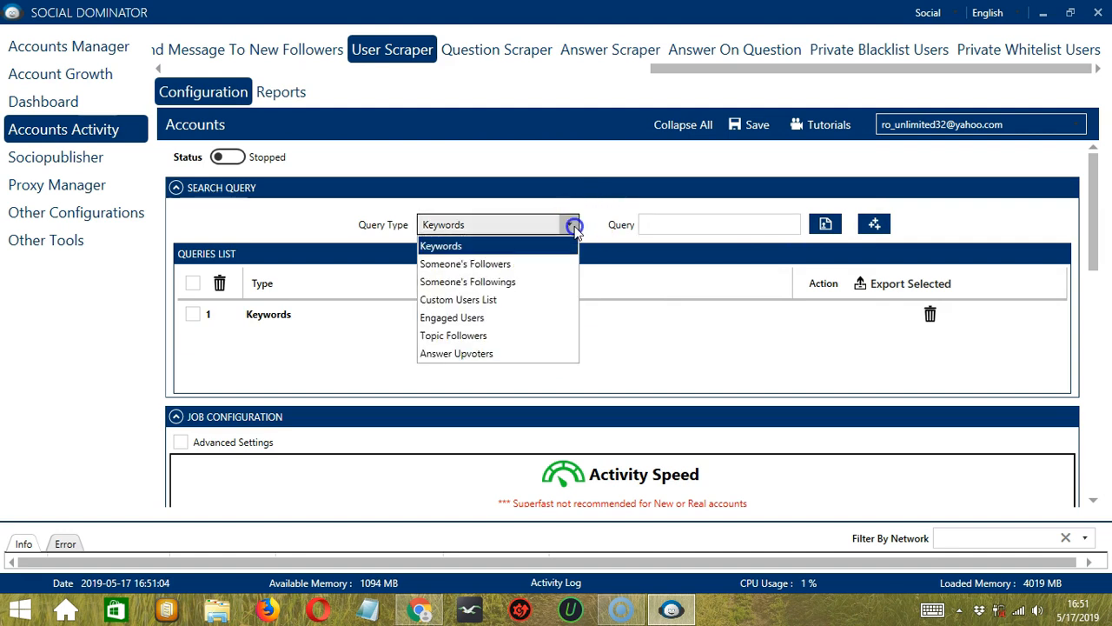
pyautogui.click(526, 264)
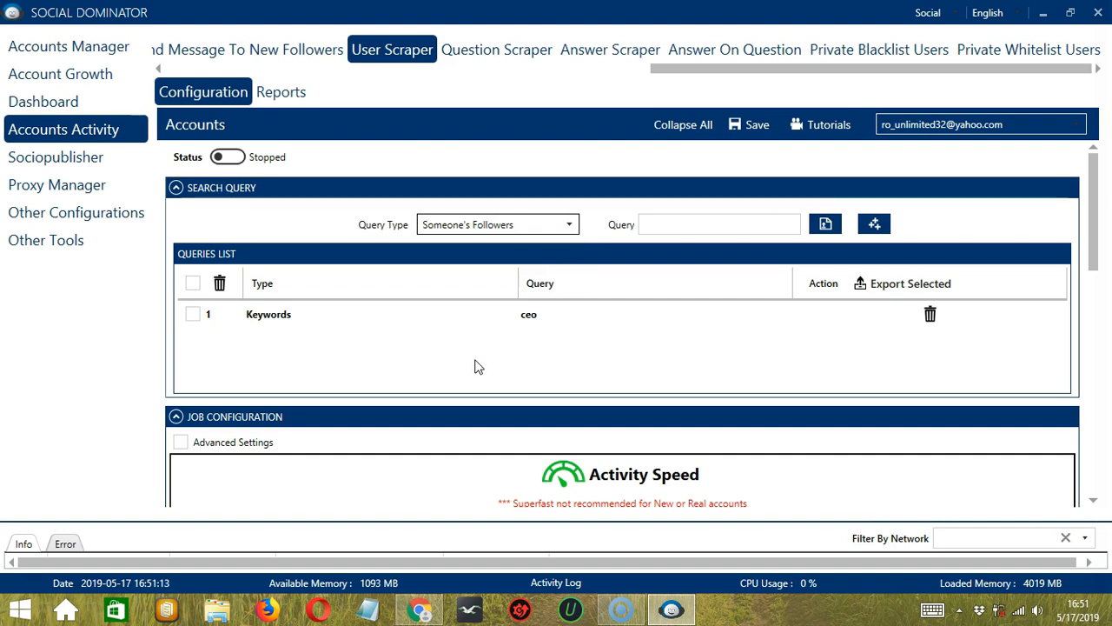
pyautogui.click(426, 608)
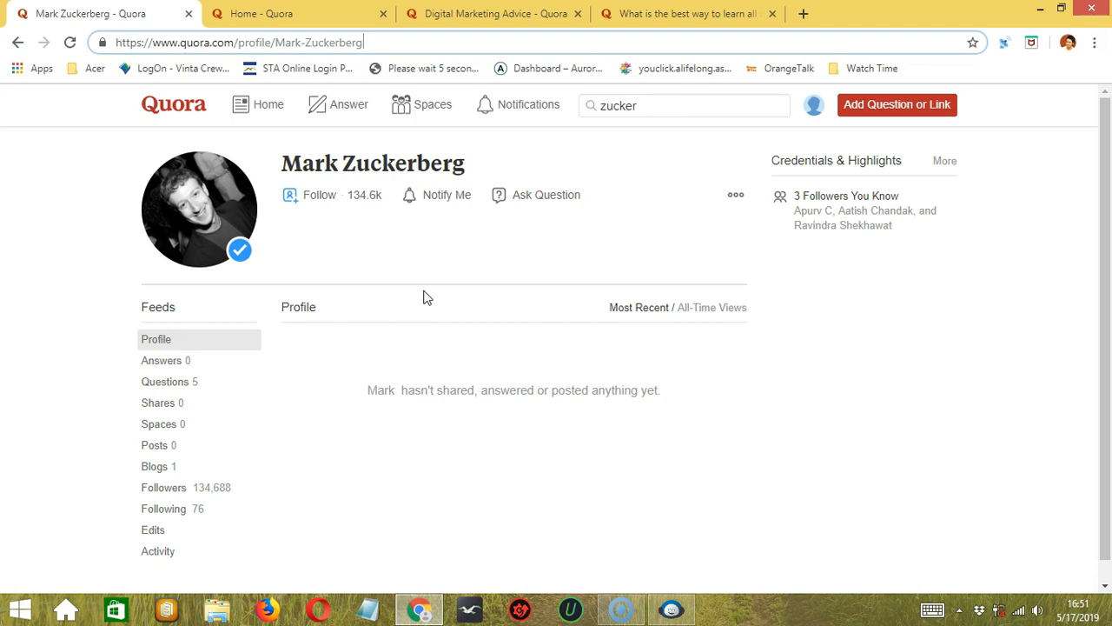
pyautogui.moveTo(277, 43); pyautogui.dragTo(371, 41)
pyautogui.rightClick(378, 43)
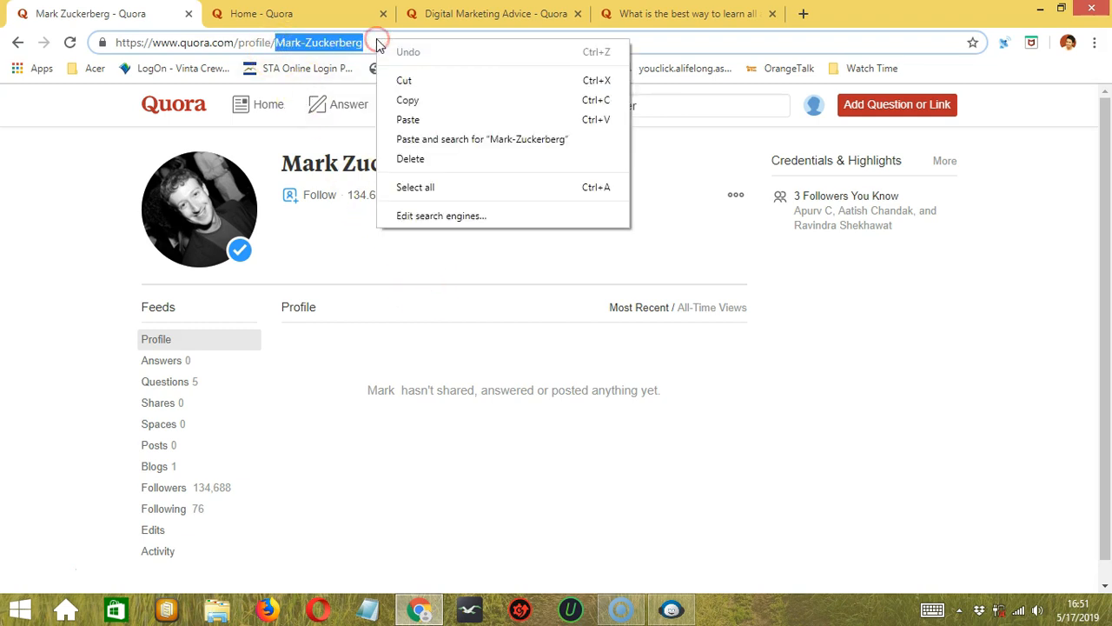
pyautogui.click(427, 97)
pyautogui.hotkey('alt', 'Tab')
pyautogui.click(677, 226)
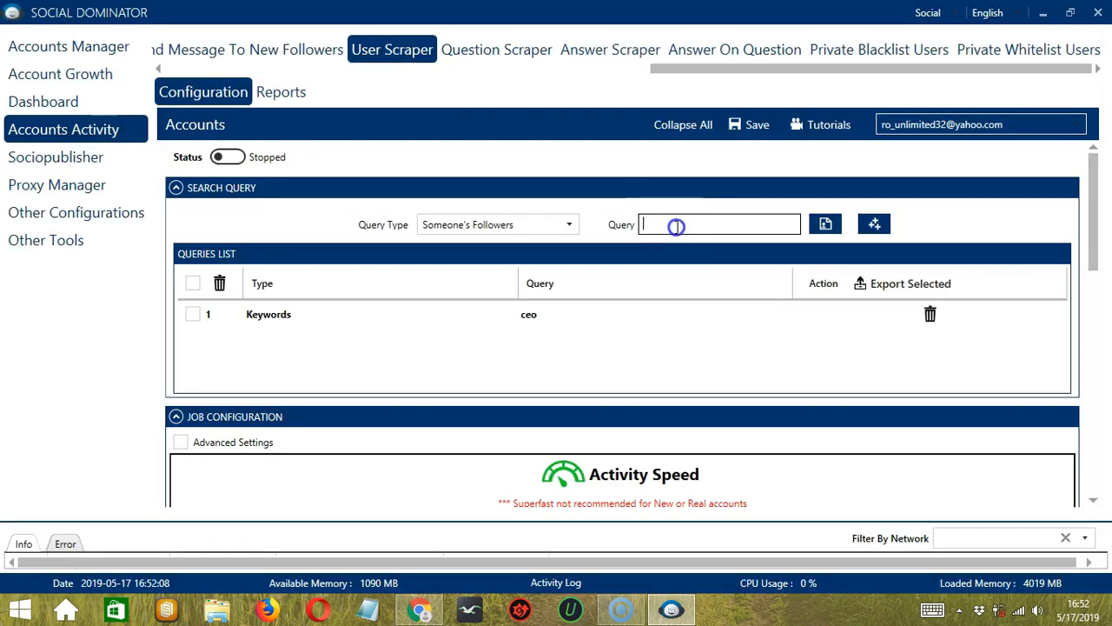
pyautogui.hotkey('ctrl', 'v')
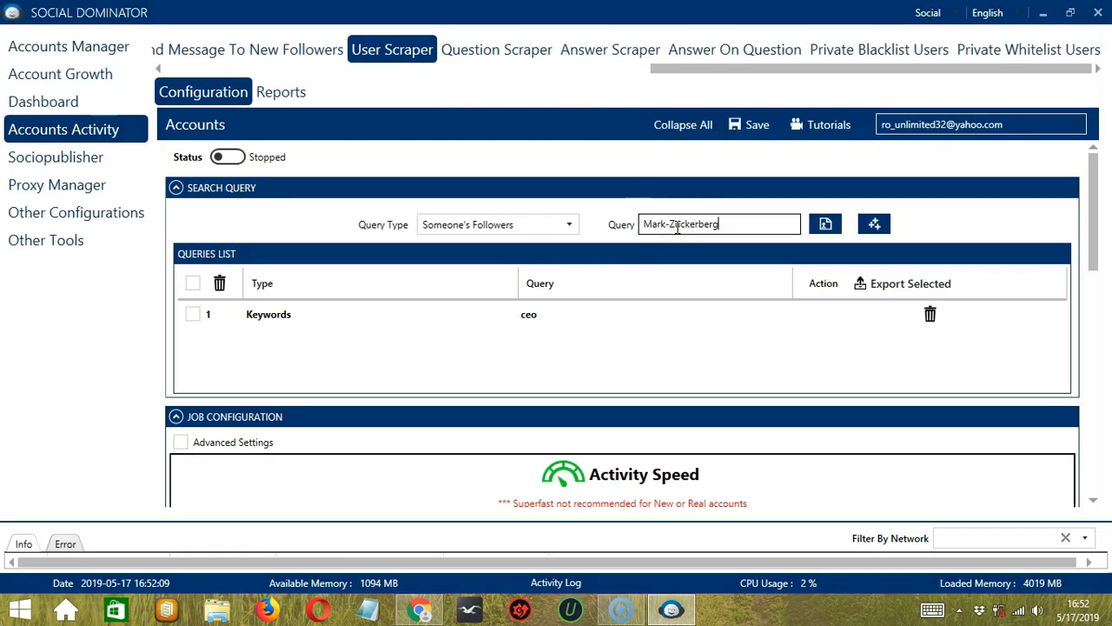
pyautogui.click(874, 226)
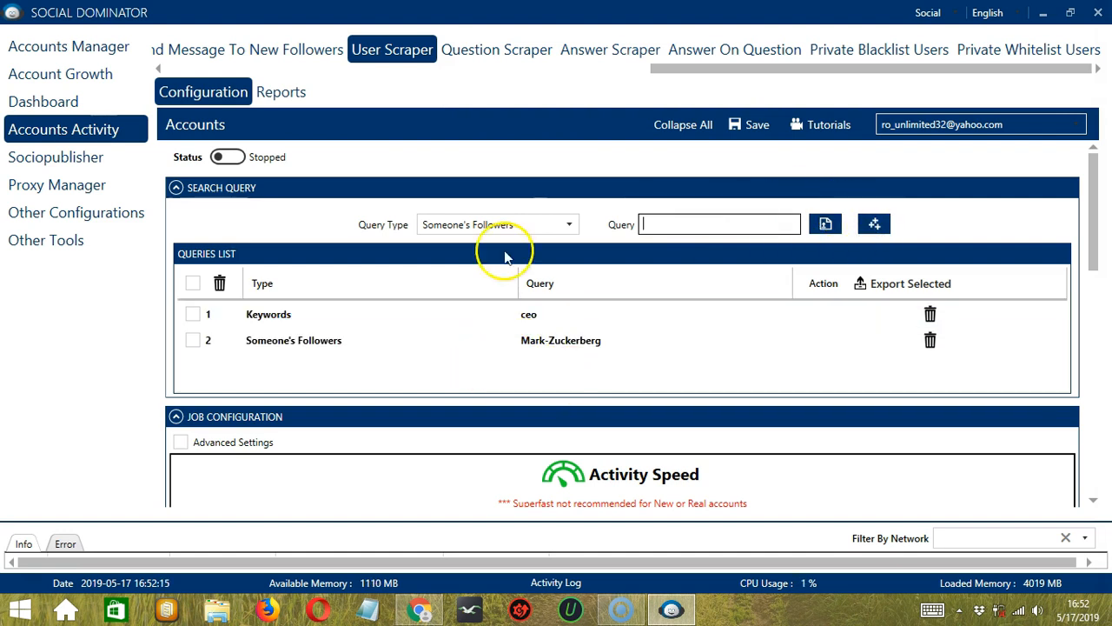
# Step: Add a Someone's Followings query using the copied profile name Mark-Zuckerberg
pyautogui.click(571, 223)
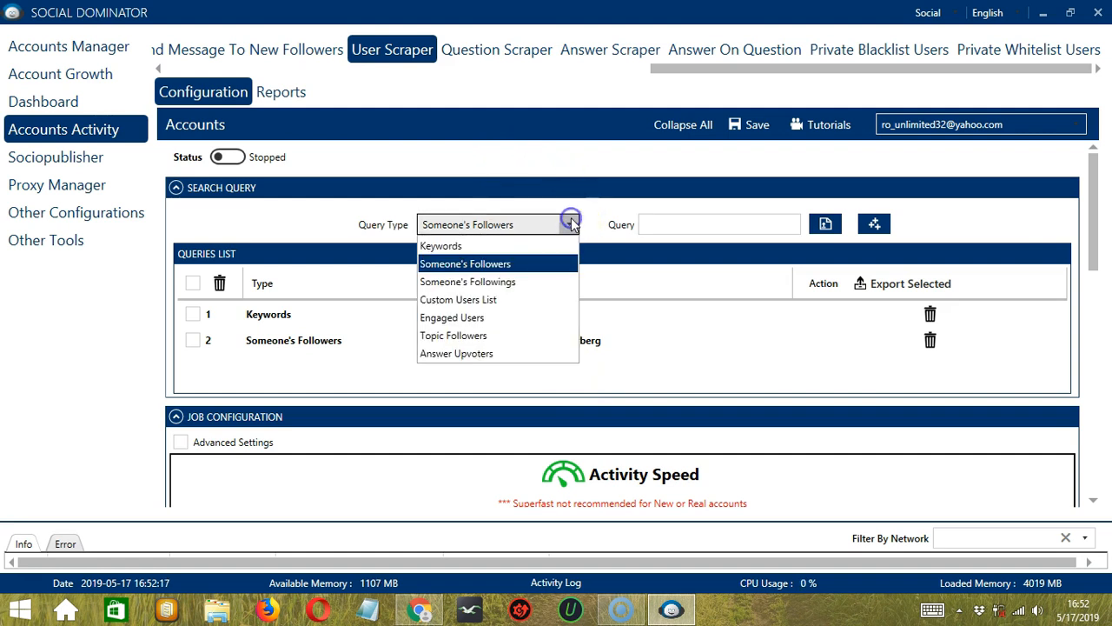
pyautogui.click(508, 289)
pyautogui.click(664, 226)
pyautogui.hotkey('ctrl', 'v')
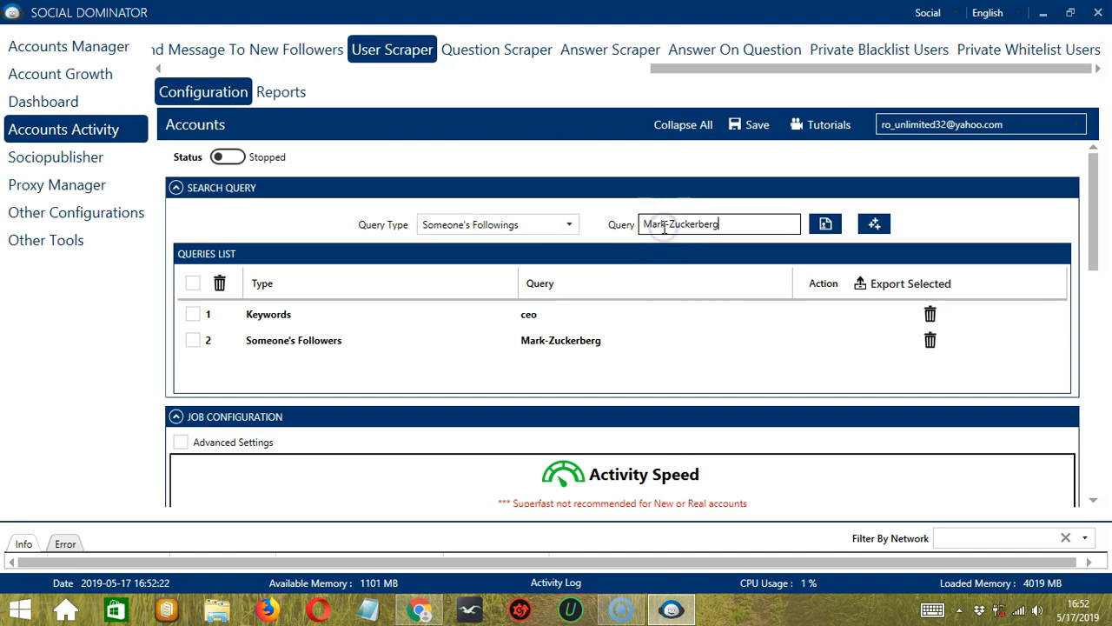
pyautogui.click(874, 224)
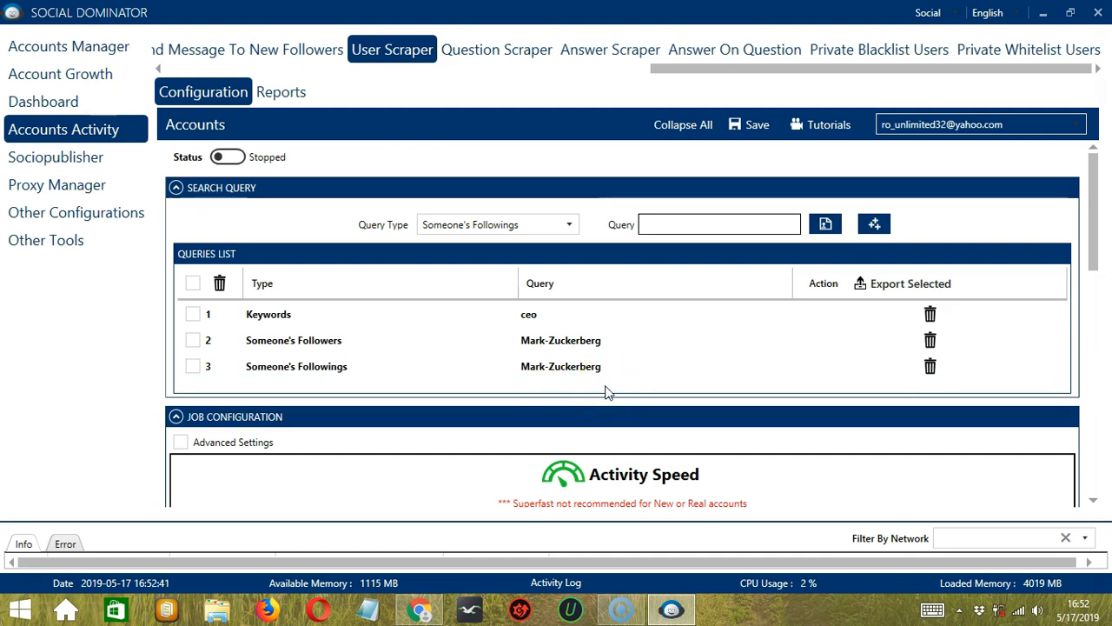
# Step: Add a Custom Users List query for Mark-Zuckerberg to the queries list
pyautogui.click(567, 222)
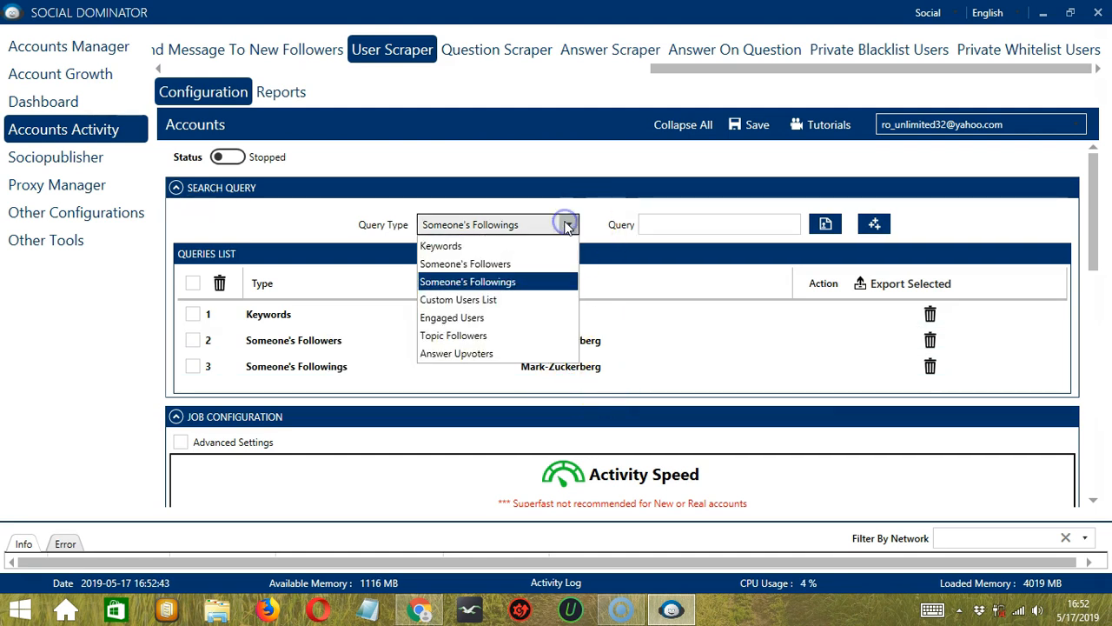
pyautogui.click(505, 299)
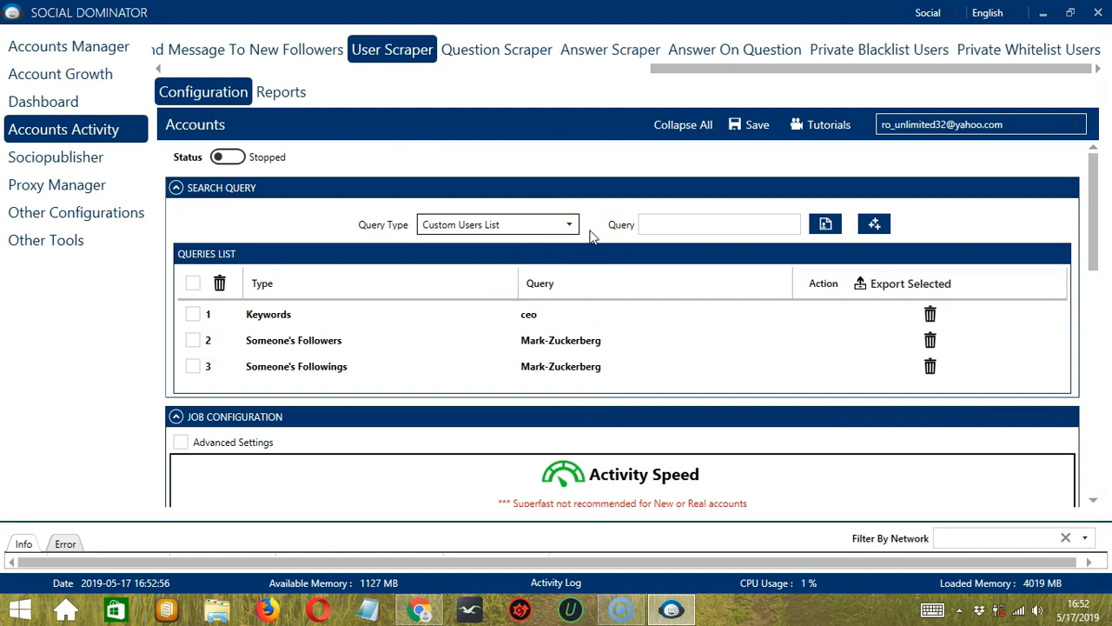
pyautogui.click(675, 229)
pyautogui.hotkey('ctrl', 'v')
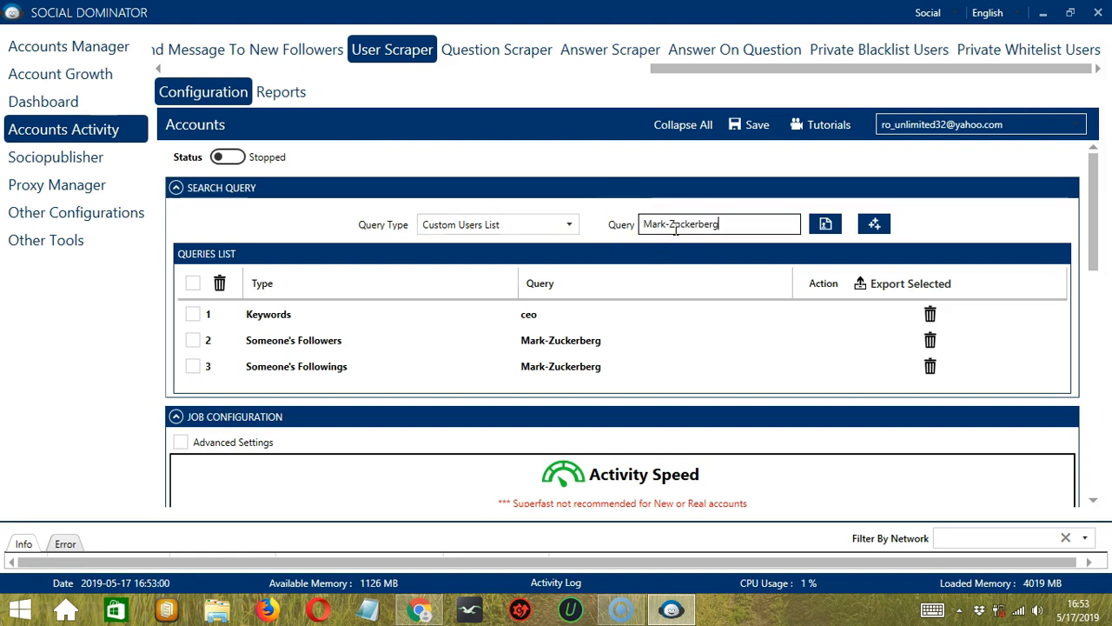
pyautogui.click(874, 224)
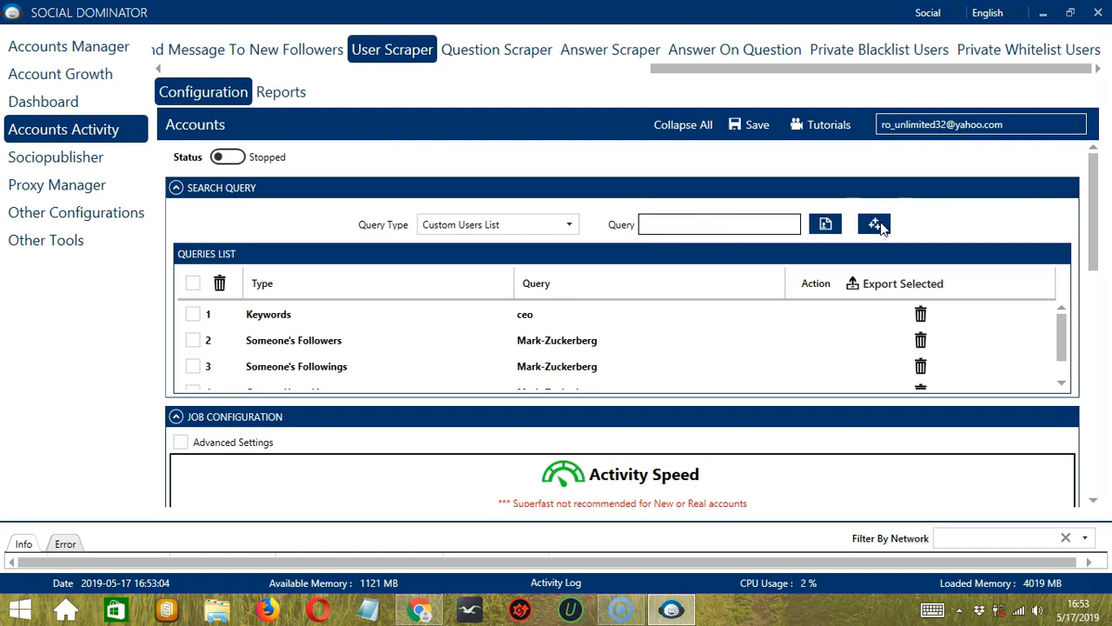
pyautogui.click(1034, 389)
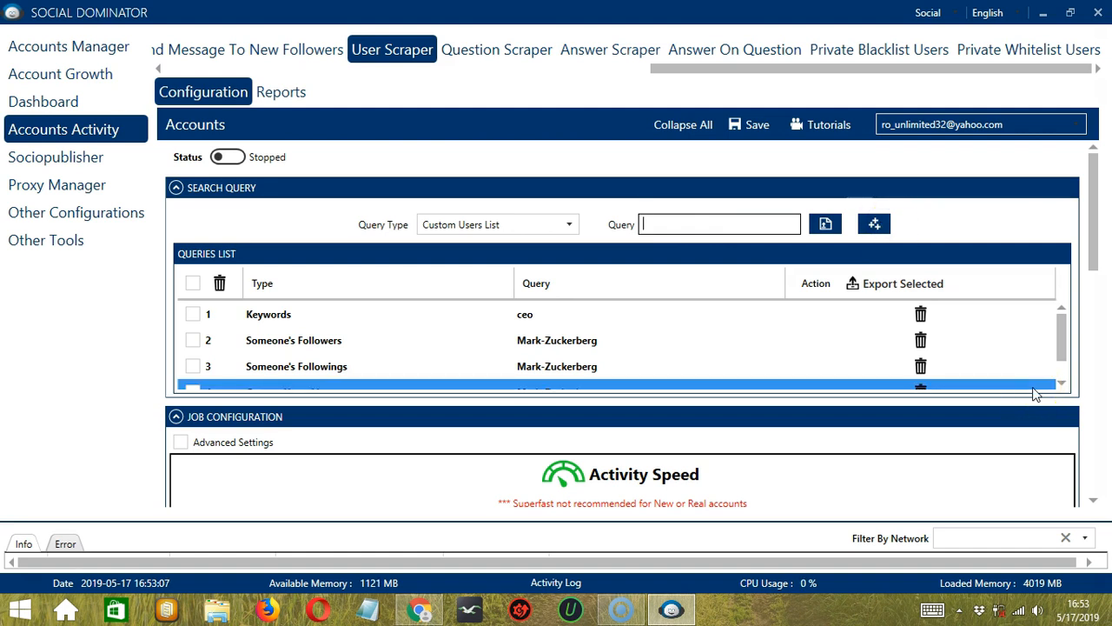
# Step: Set the query type to Engaged Users and get the query field ready for entry
pyautogui.click(569, 224)
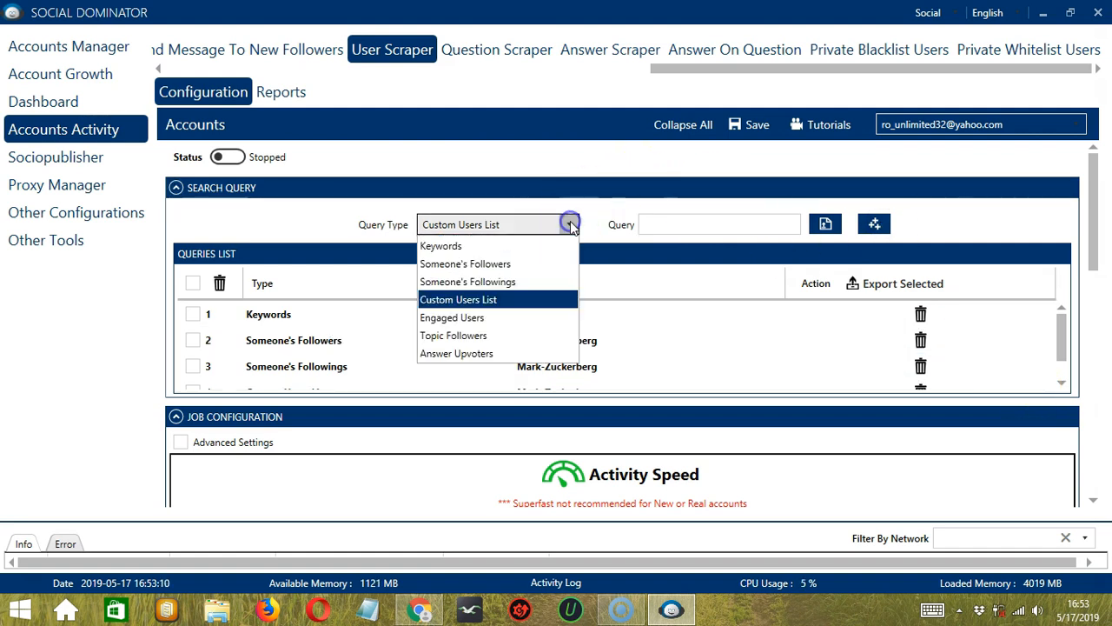
pyautogui.click(504, 319)
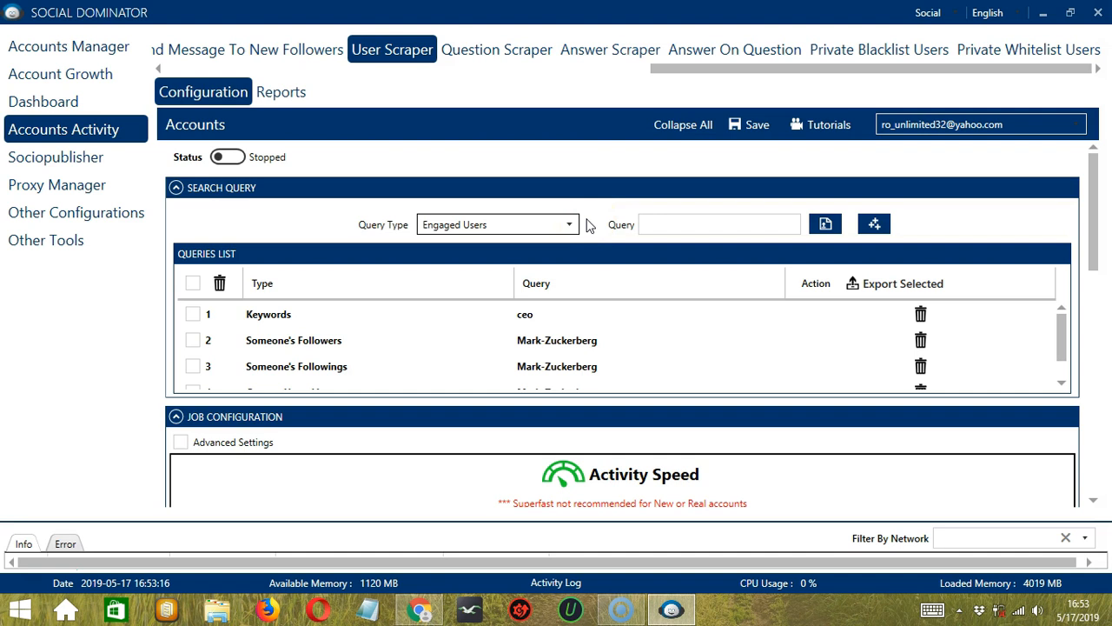
pyautogui.click(653, 226)
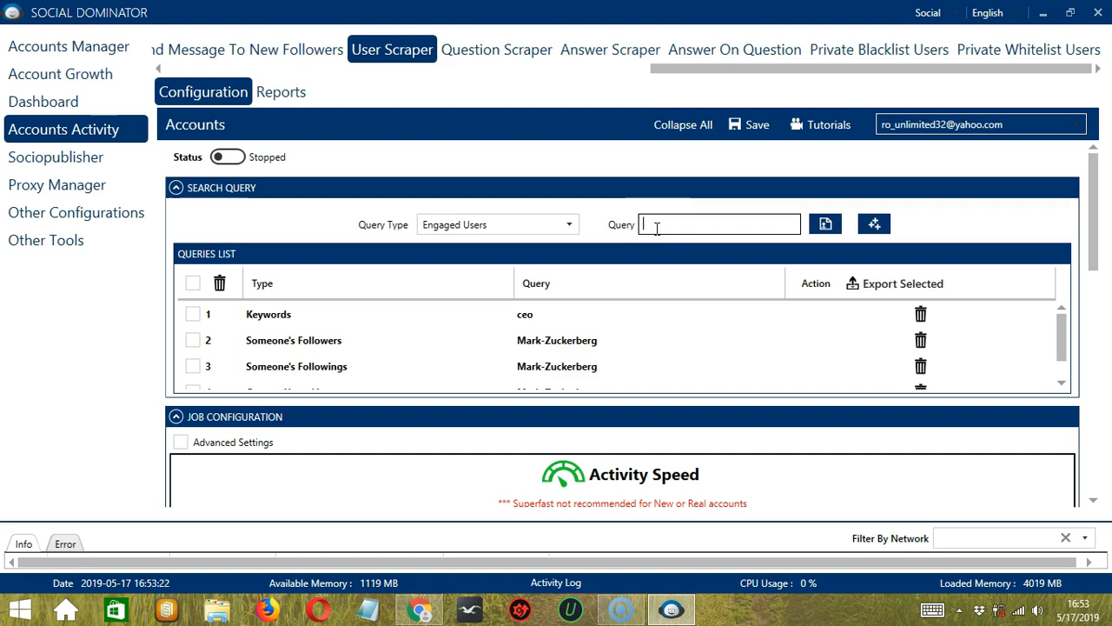
# Step: Enter the sample query "answer:question:question url", highlight its URL part, and clear the query
pyautogui.write('ans')
pyautogui.click(688, 224)
pyautogui.write('wer:question:question url')
pyautogui.moveTo(774, 223); pyautogui.dragTo(718, 224)
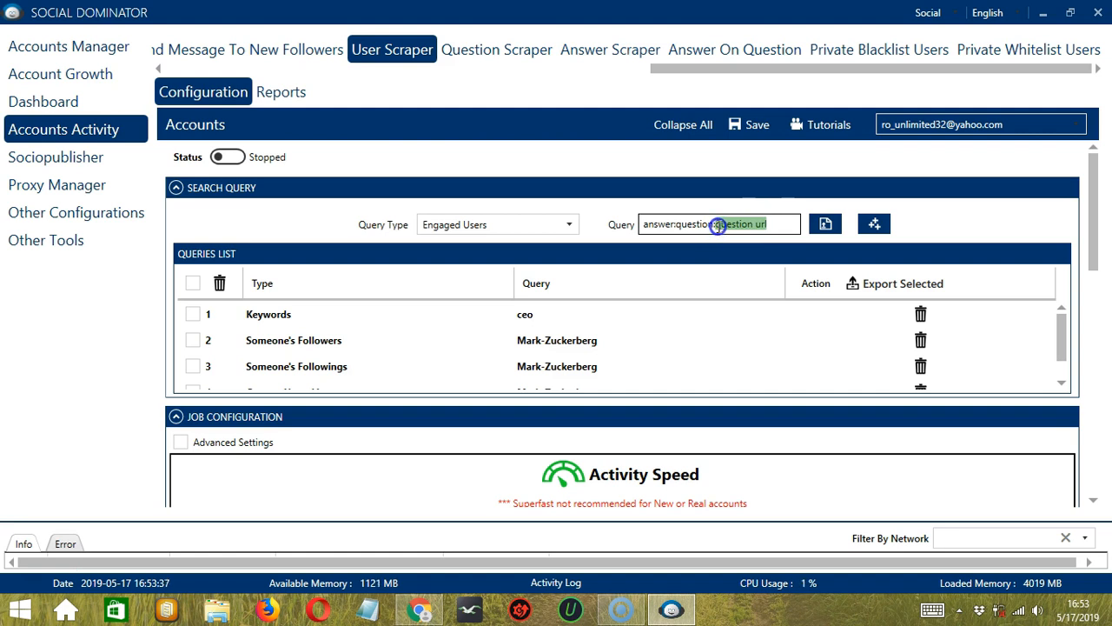
pyautogui.hotkey('ctrl', 'a')
pyautogui.press('BackSpace')
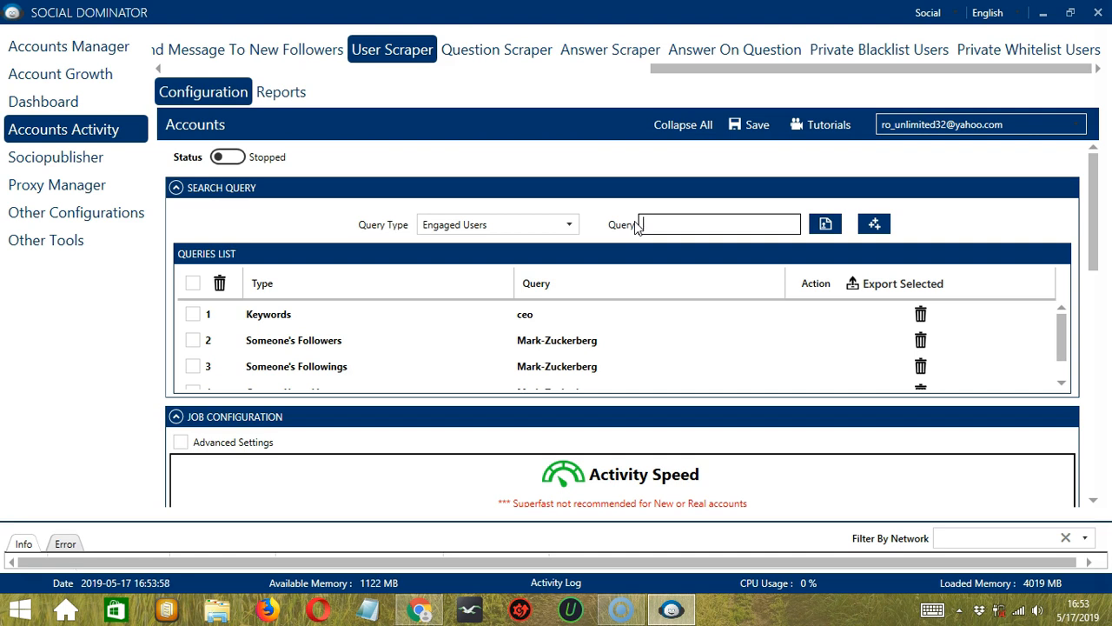
# Step: Enter the sample queries "comment:answer:answer_id" and "comment:question:question url" one after the other, clearing each
pyautogui.write('comment:answer:answer_id')
pyautogui.moveTo(755, 223); pyautogui.dragTo(724, 223)
pyautogui.write('comm')
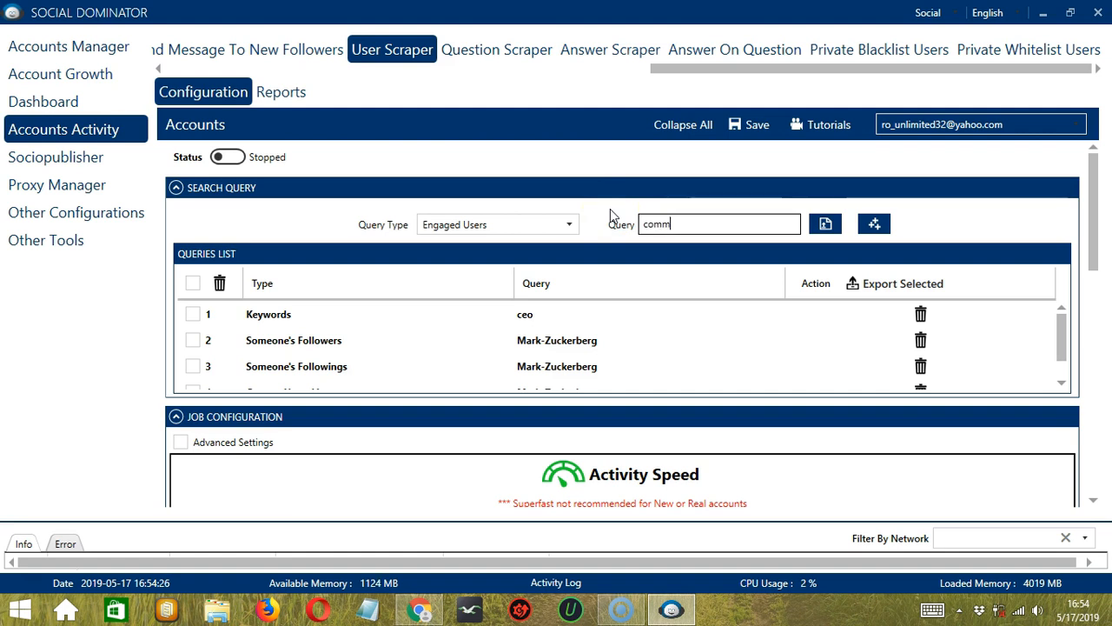
pyautogui.write('ent:quest')
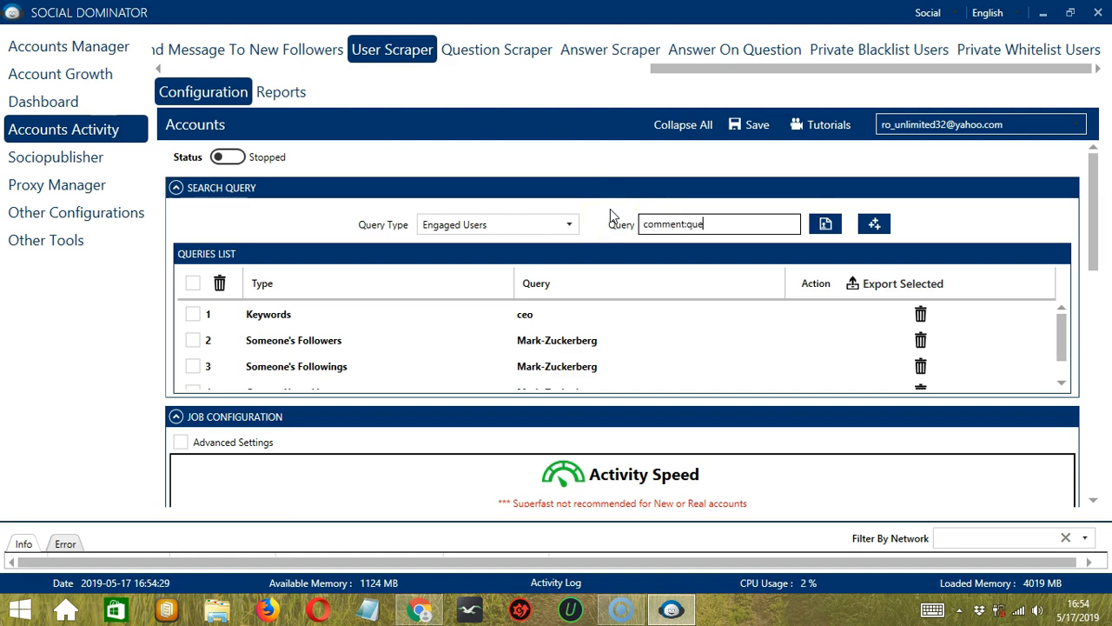
pyautogui.write('ion:question')
pyautogui.write('url')
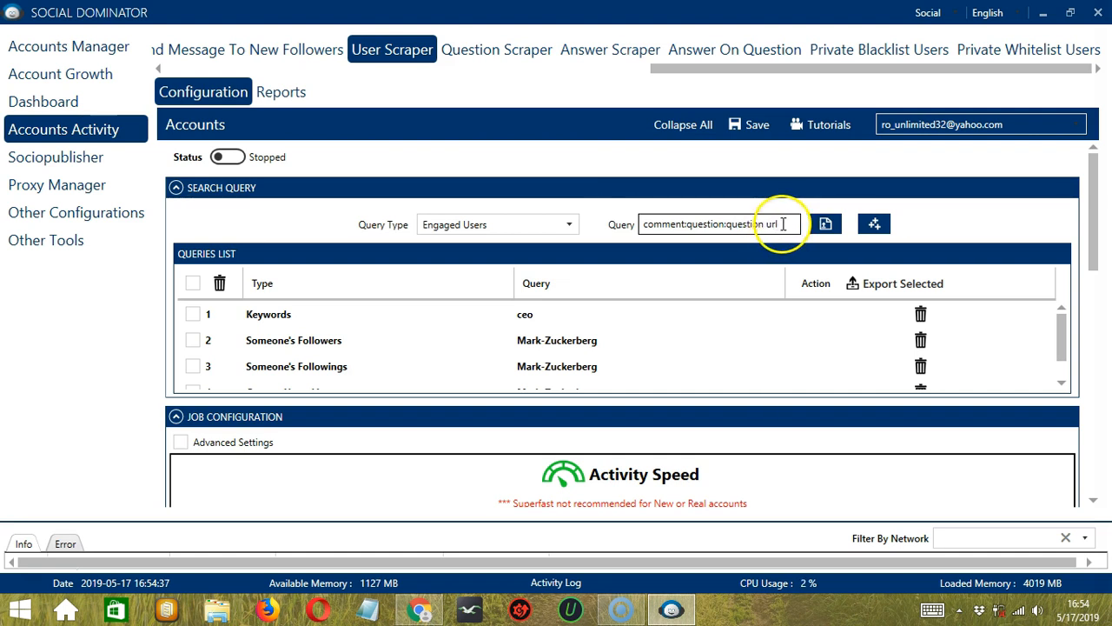
pyautogui.moveTo(784, 226); pyautogui.dragTo(727, 233)
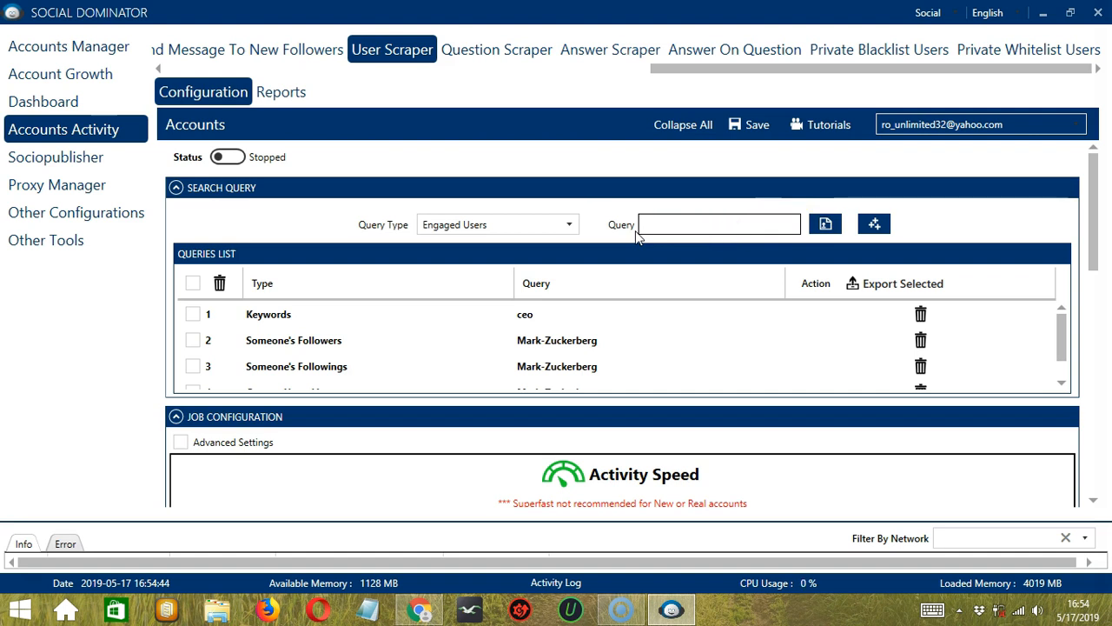
# Step: Add an Engaged Users query made of "answer:question:" plus the link copied from the Quora question about learning digital marketing as a beginner
pyautogui.click(633, 246)
pyautogui.write('answer:question')
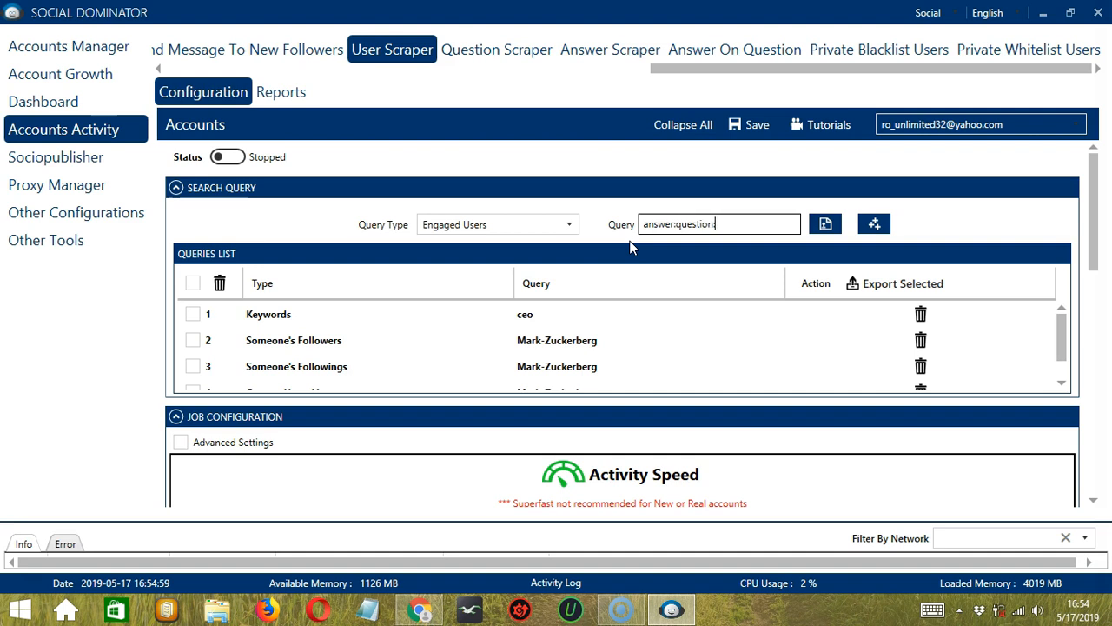
pyautogui.hotkey('alt', 'Tab')
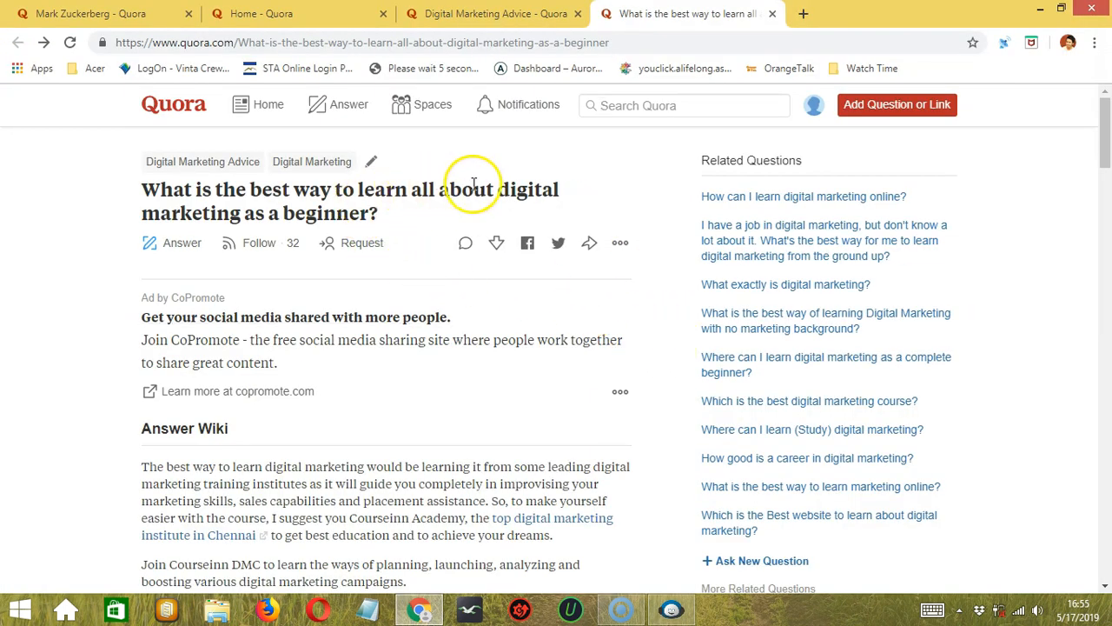
pyautogui.click(589, 246)
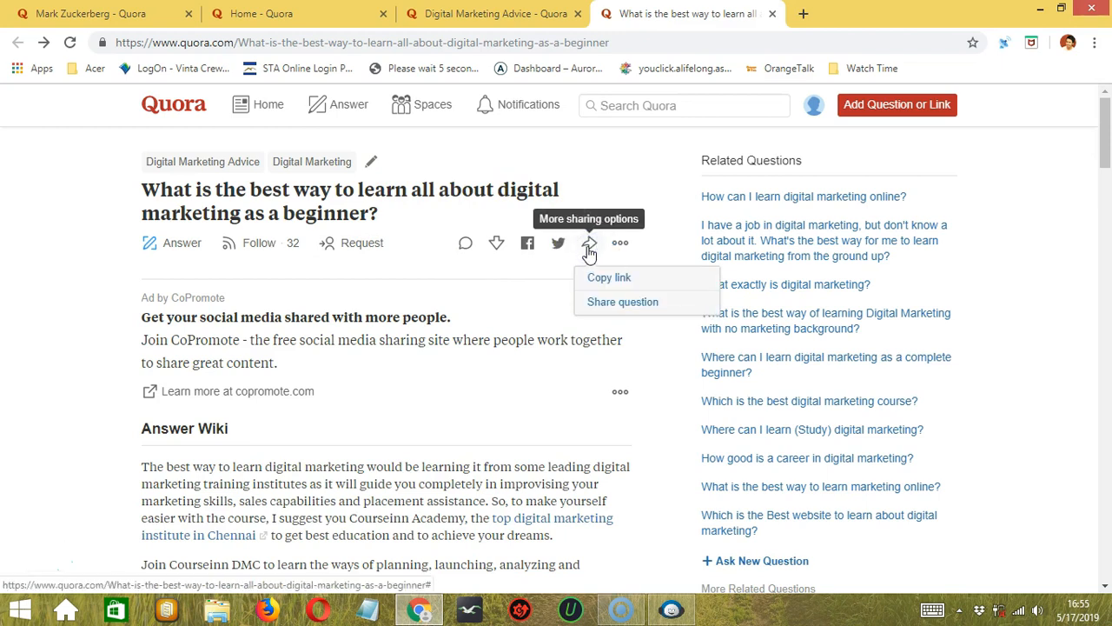
pyautogui.click(653, 278)
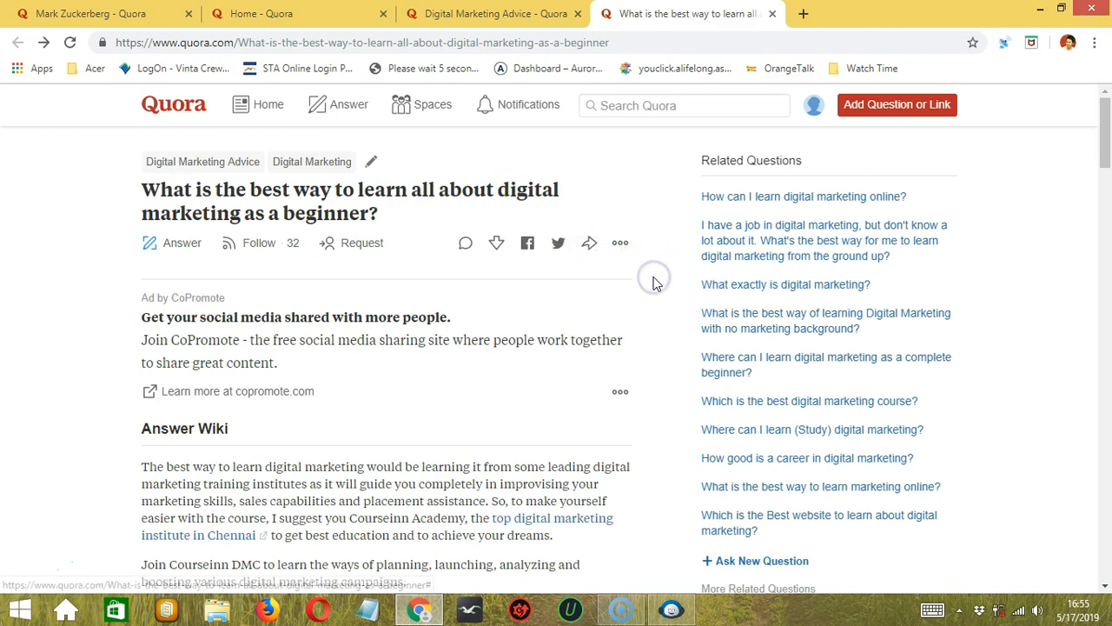
pyautogui.hotkey('alt', 'Tab')
pyautogui.hotkey('ctrl', 'v')
pyautogui.click(875, 224)
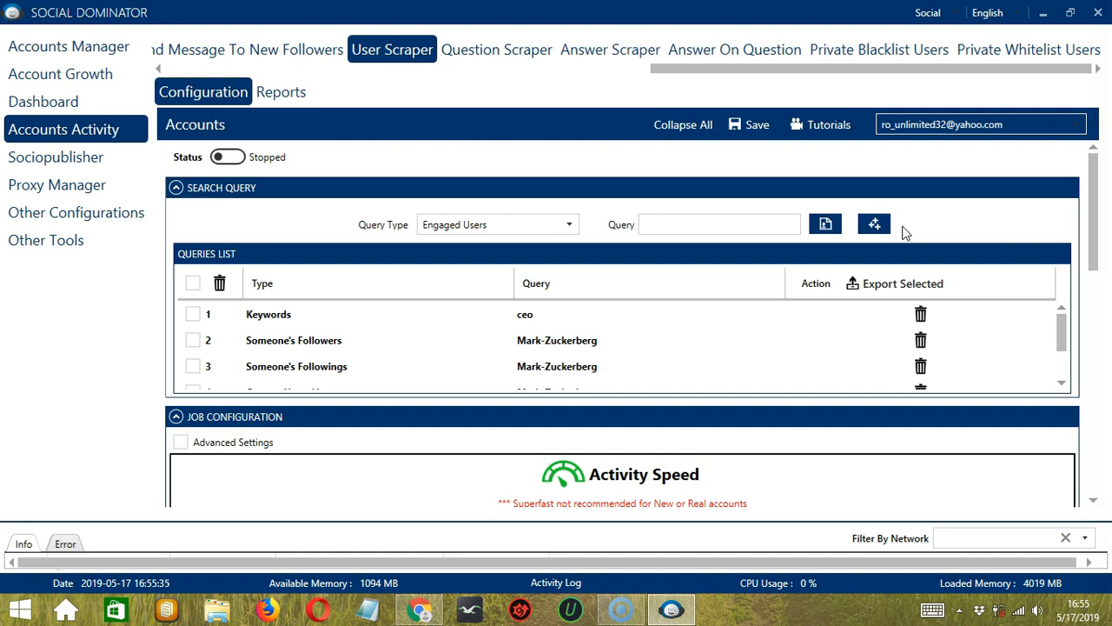
# Step: Add a Topic Followers query for Digital-Marketing, copying the topic name from the URL of Quora's Digital Marketing topic page
pyautogui.click(569, 224)
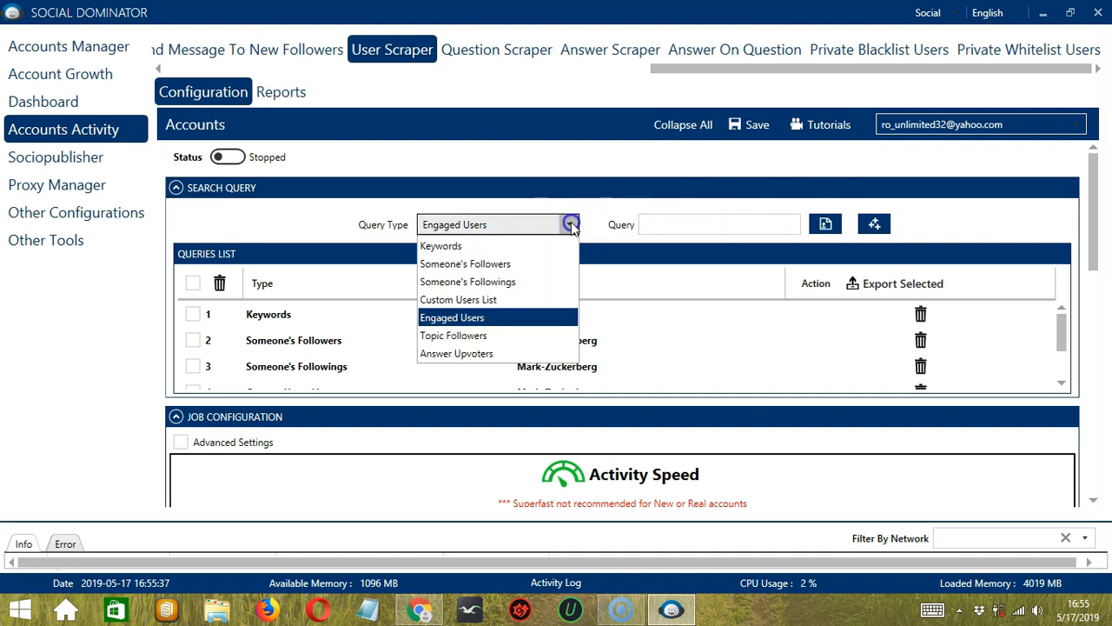
pyautogui.click(475, 338)
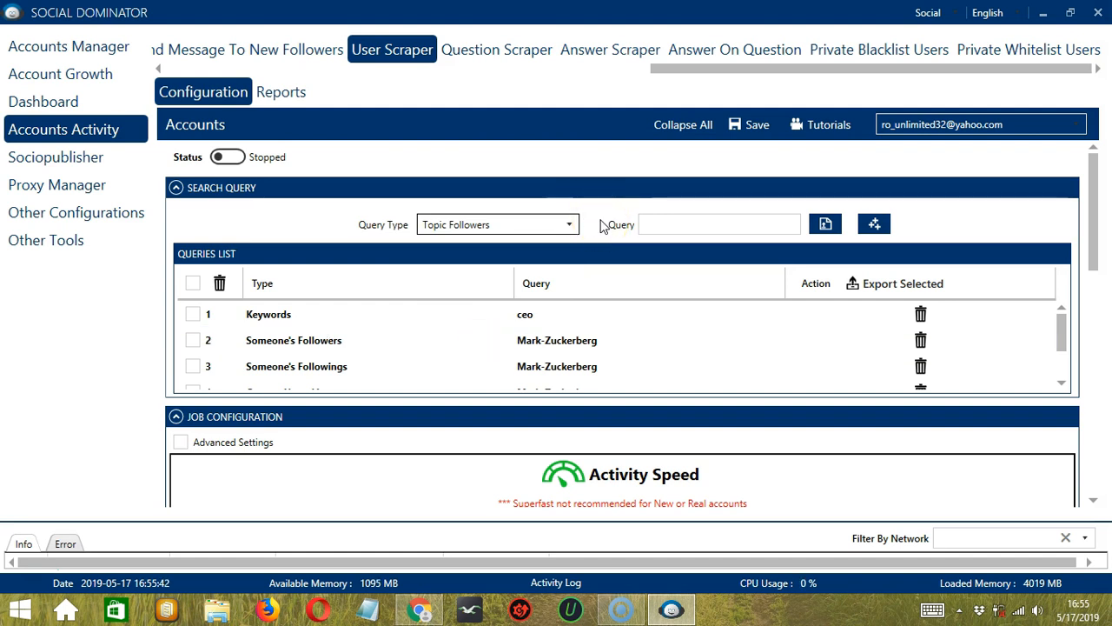
pyautogui.click(421, 608)
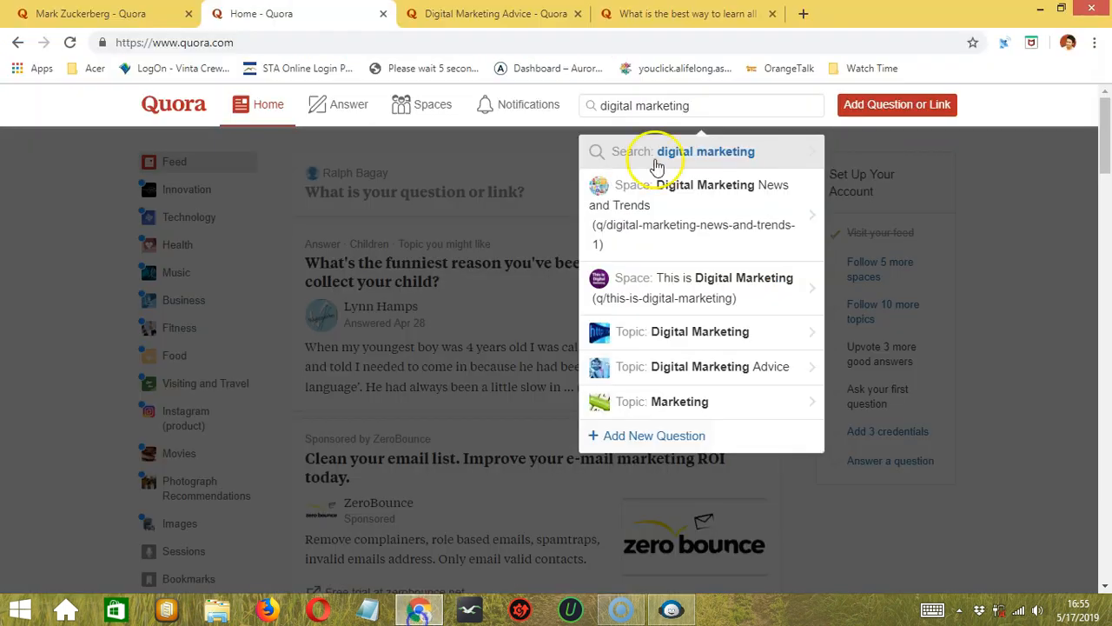
pyautogui.click(758, 334)
pyautogui.moveTo(267, 42); pyautogui.dragTo(361, 40)
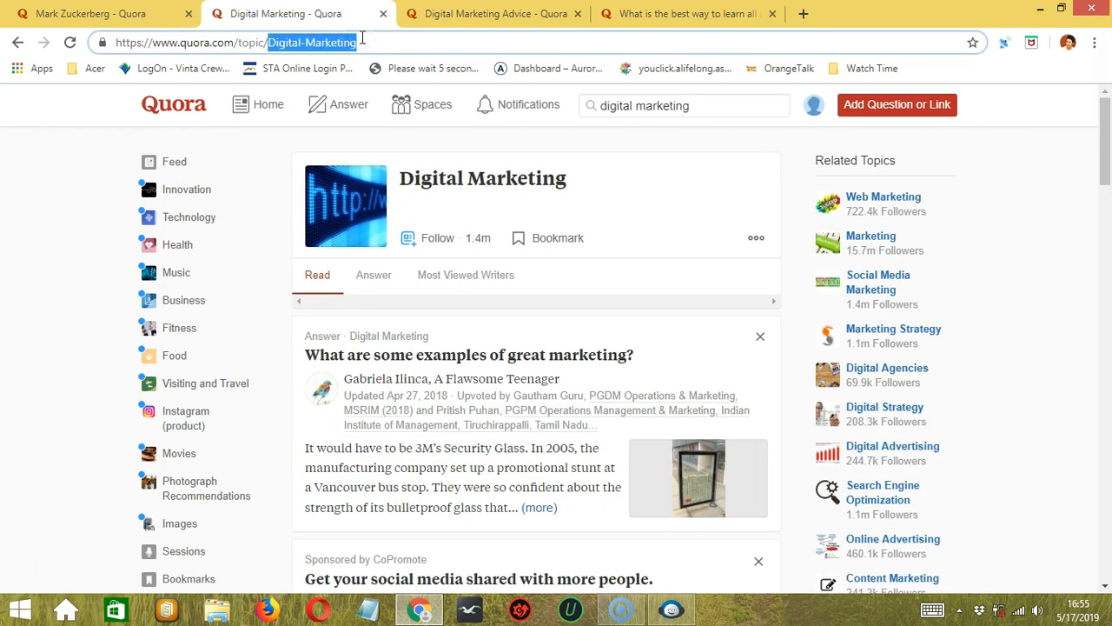
pyautogui.hotkey('ctrl', 'c')
pyautogui.hotkey('alt', 'Tab')
pyautogui.click(660, 223)
pyautogui.hotkey('ctrl', 'v')
pyautogui.click(875, 224)
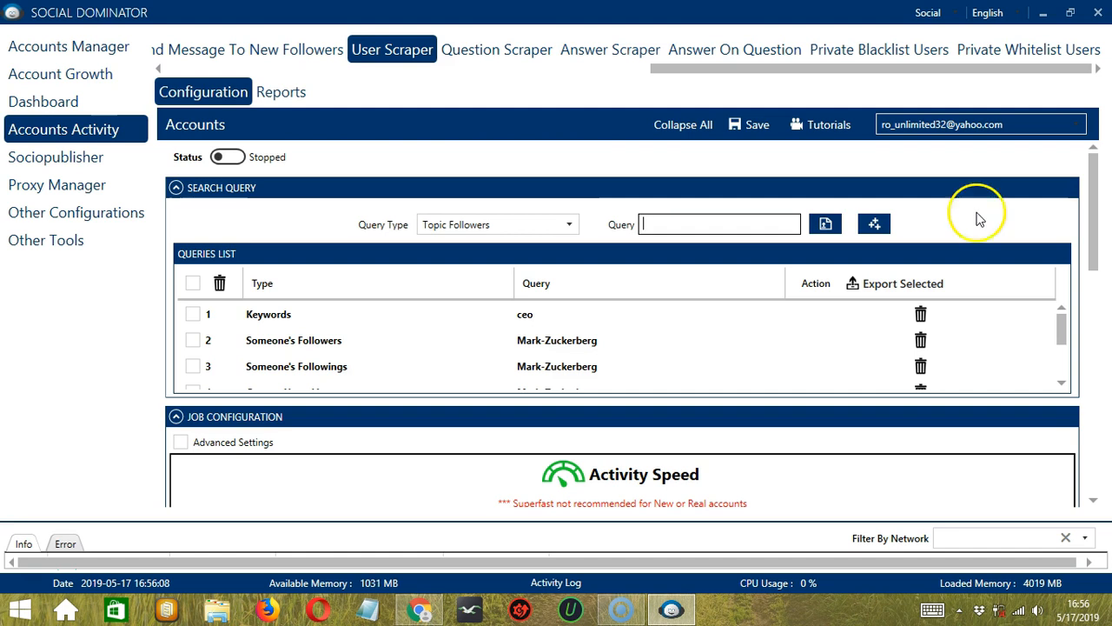
pyautogui.click(570, 226)
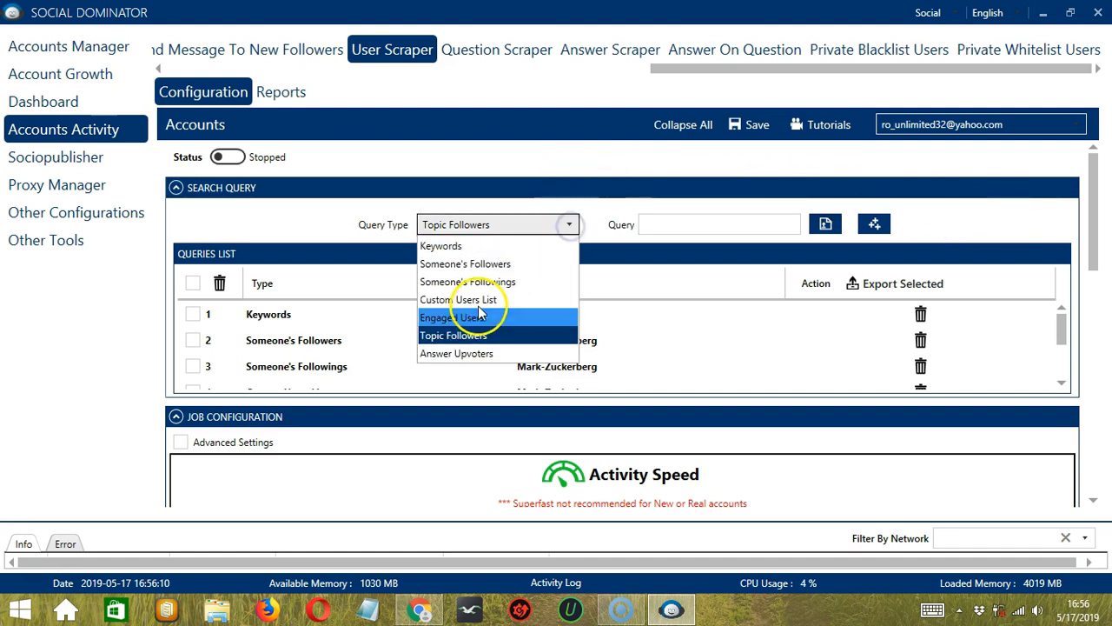
pyautogui.click(513, 356)
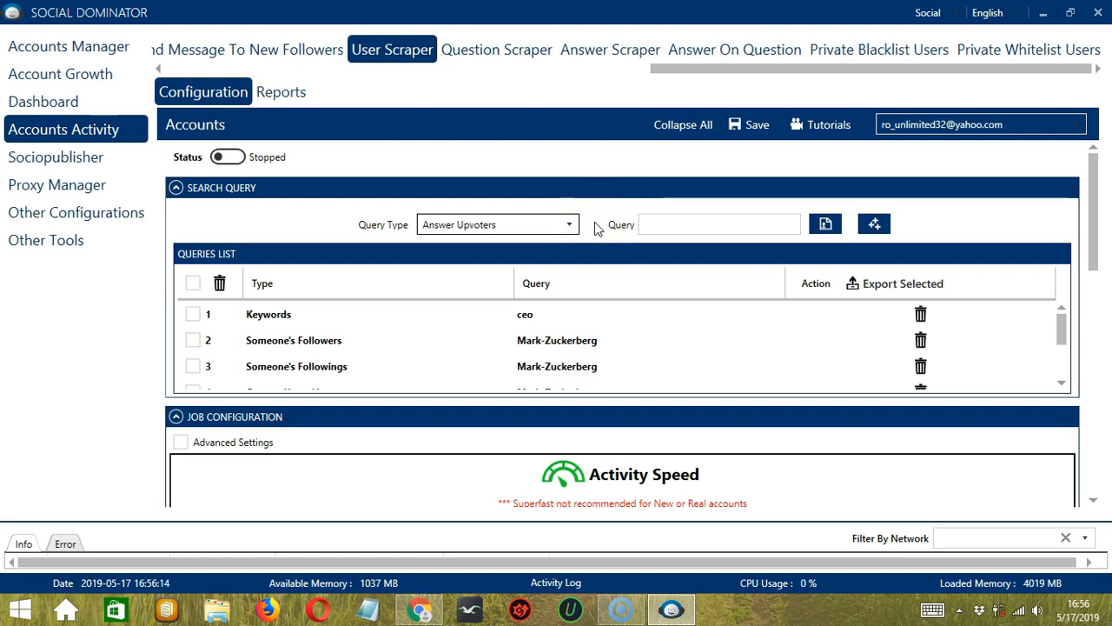
pyautogui.click(420, 611)
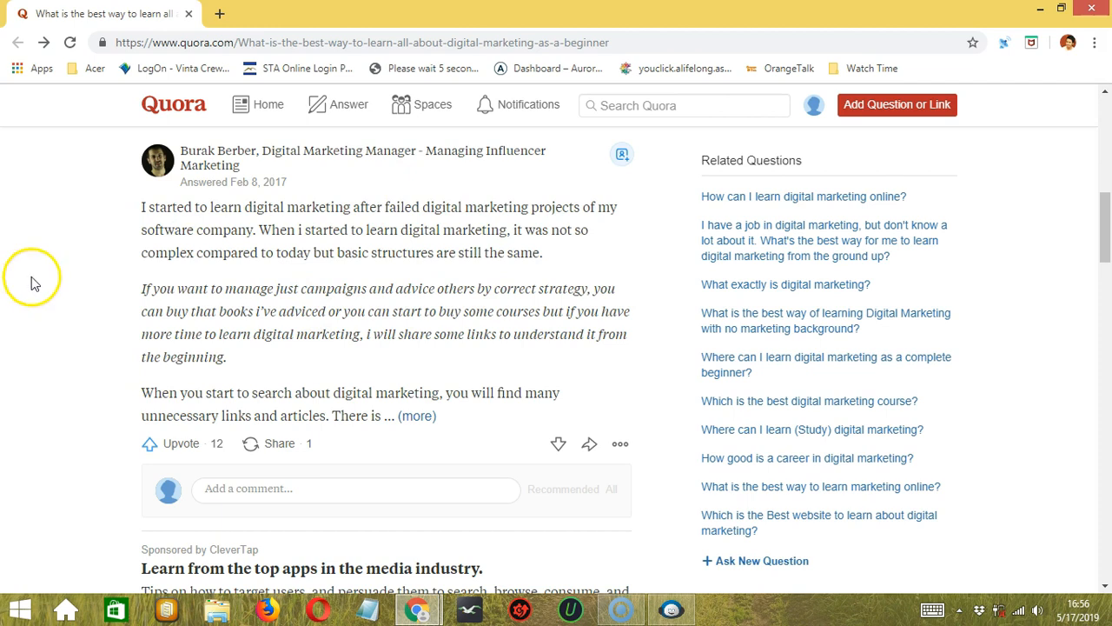
pyautogui.click(591, 441)
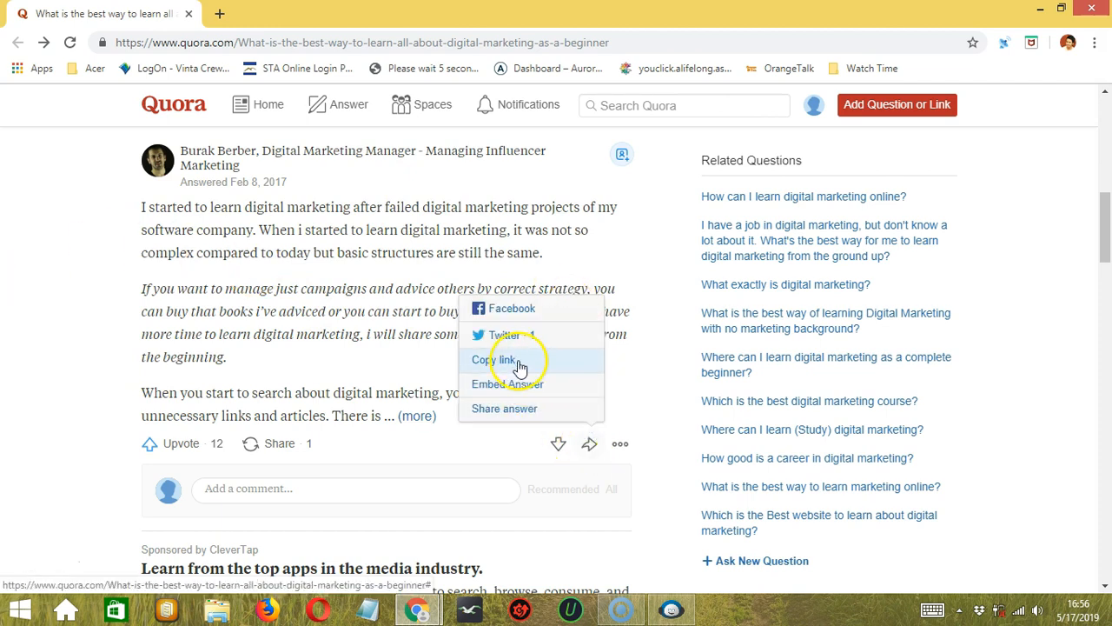
pyautogui.click(516, 362)
pyautogui.click(671, 609)
pyautogui.click(678, 224)
pyautogui.hotkey('ctrl', 'v')
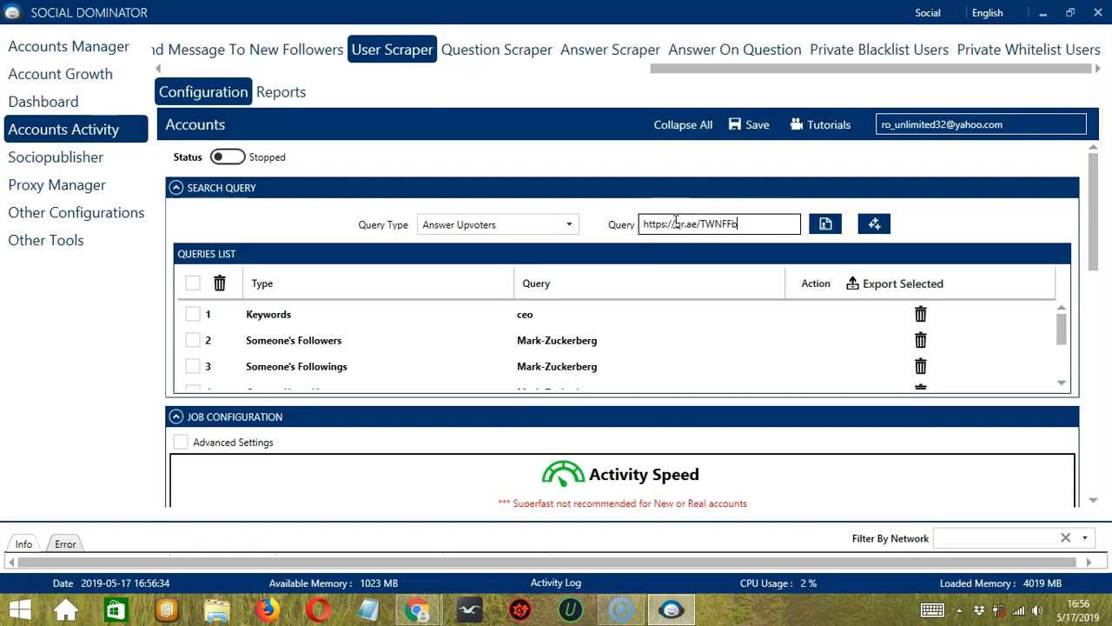
pyautogui.click(882, 233)
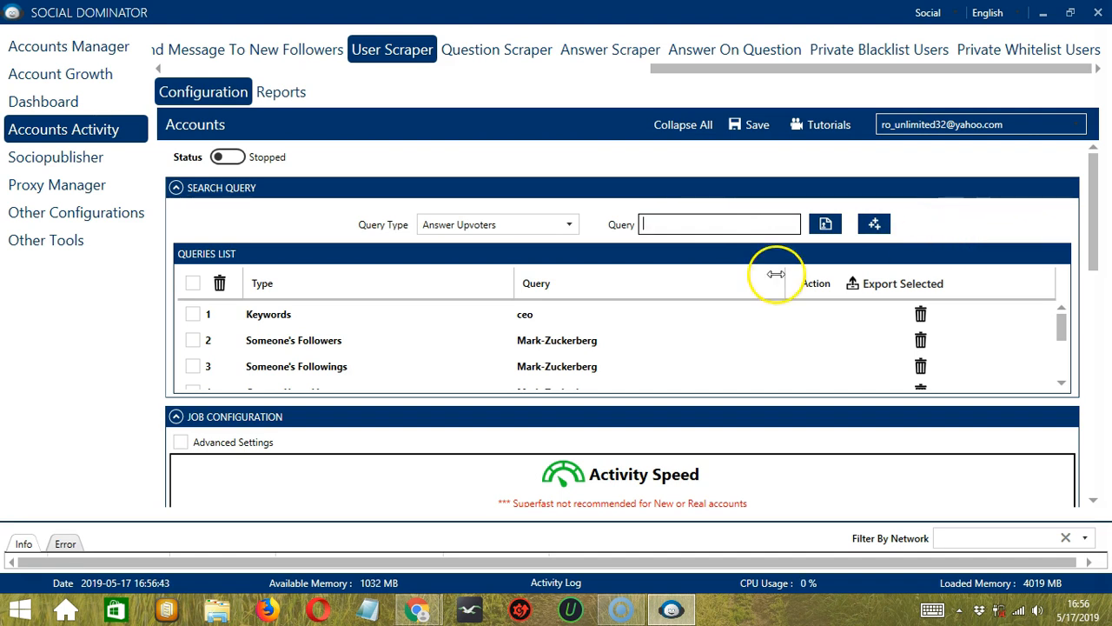
# Step: Delete the Keywords query "ceo" from the queries list
pyautogui.click(735, 305)
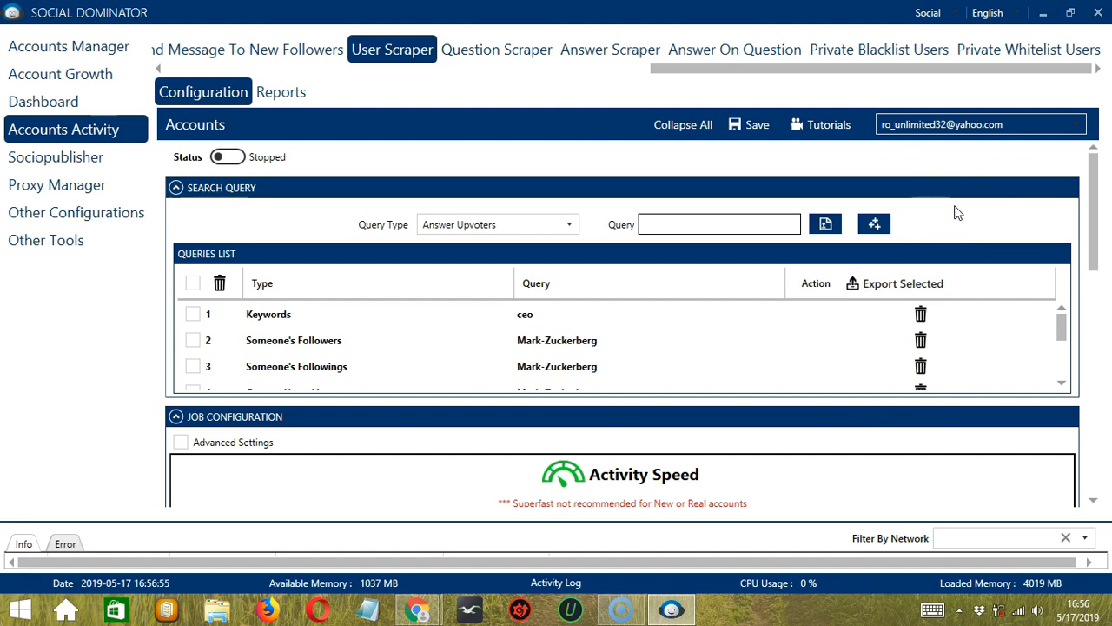
pyautogui.click(922, 314)
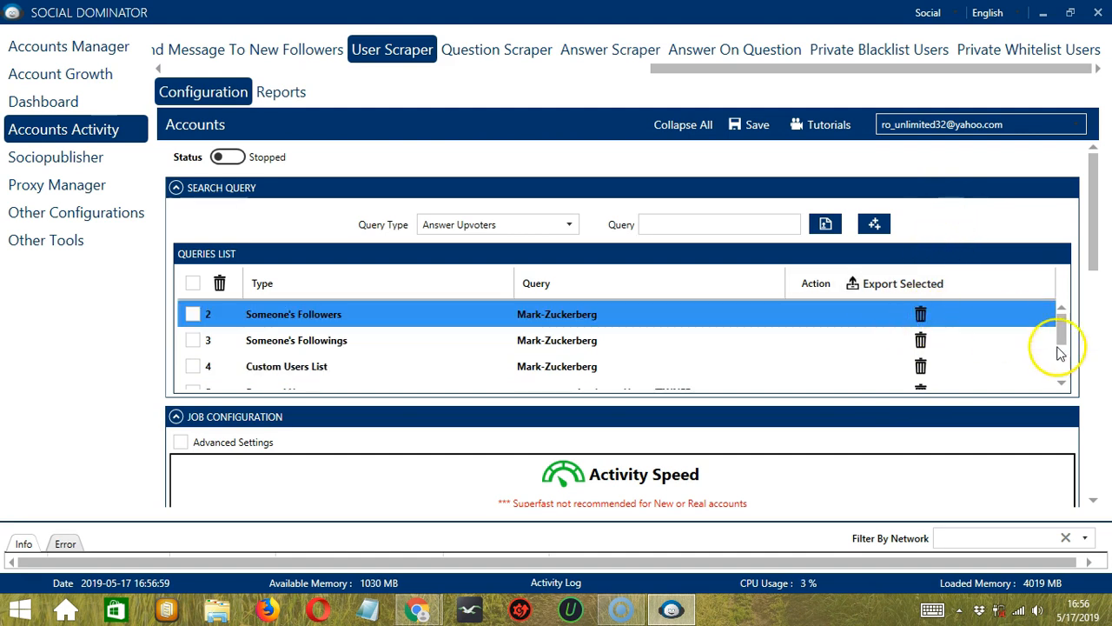
# Step: Try the Medium and Fast activity speeds in the job configuration and finish with the speed set to Superfast
pyautogui.scroll(-3, 1055, 348)
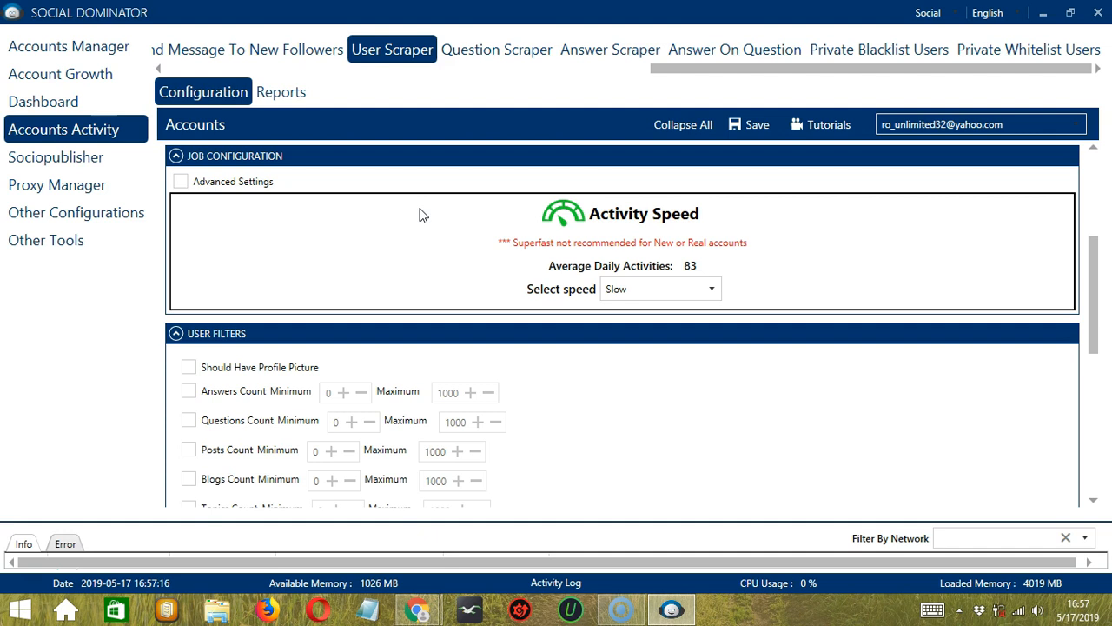
pyautogui.click(710, 288)
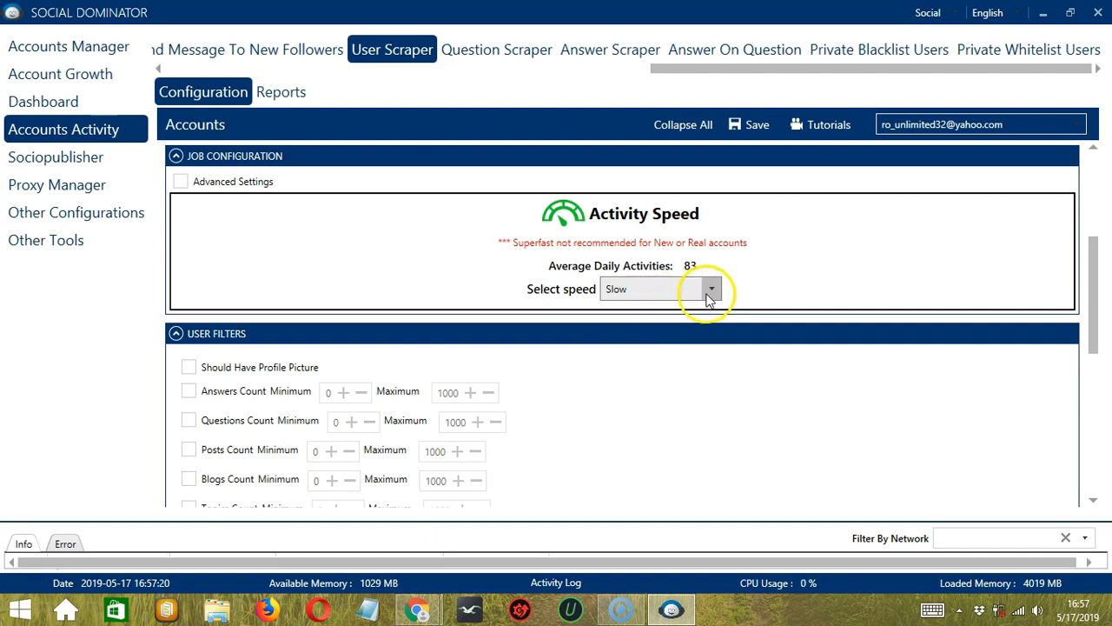
pyautogui.click(622, 334)
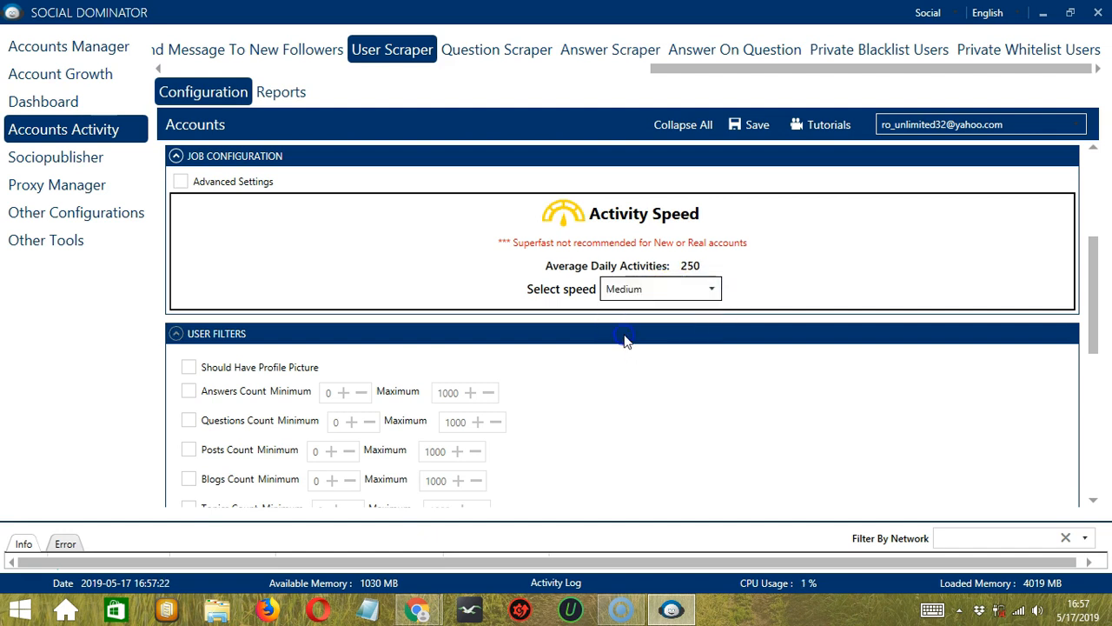
pyautogui.click(713, 290)
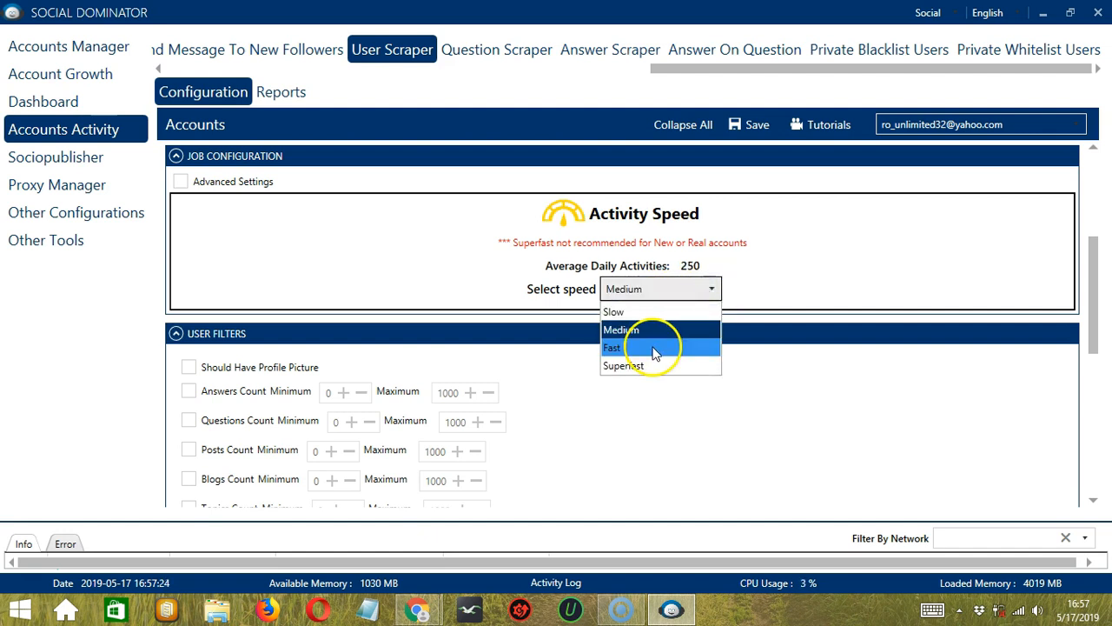
pyautogui.click(653, 347)
pyautogui.click(702, 293)
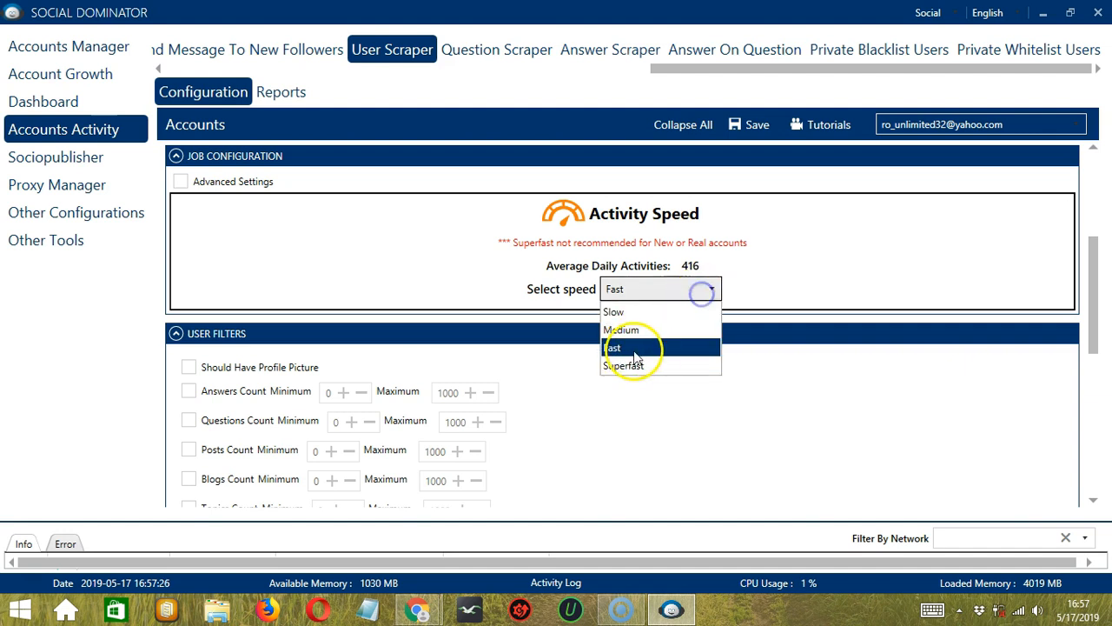
pyautogui.click(640, 366)
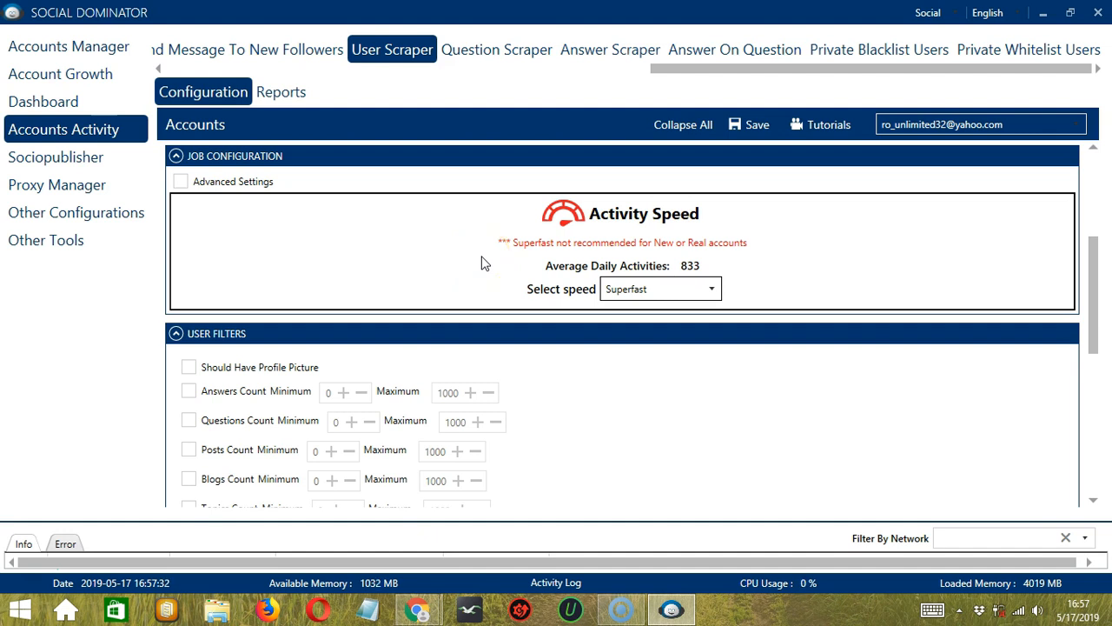
pyautogui.click(406, 249)
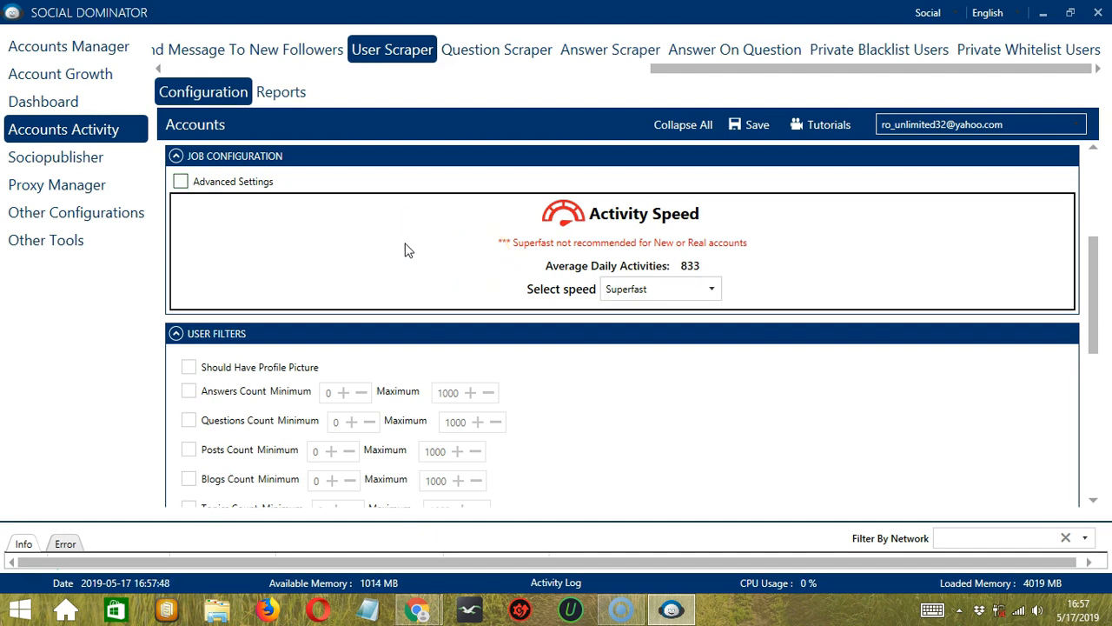
# Step: Enable the job configuration's Advanced Settings and turn on the Increase Each Day With option
pyautogui.click(181, 183)
pyautogui.click(244, 219)
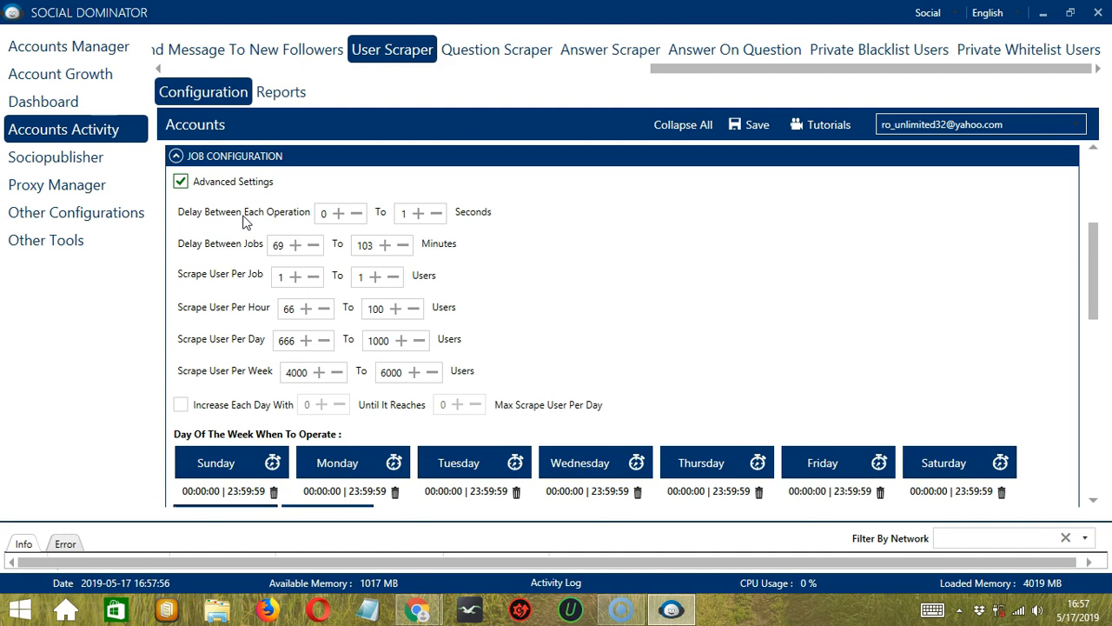
pyautogui.click(207, 252)
pyautogui.click(215, 259)
pyautogui.click(233, 285)
pyautogui.click(236, 314)
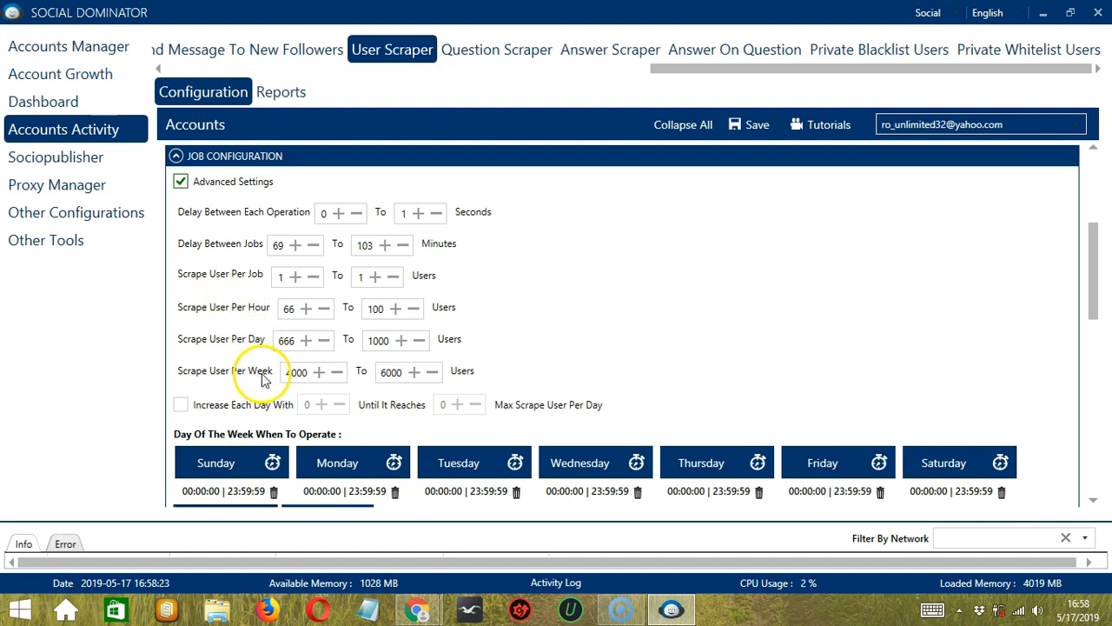
pyautogui.click(180, 405)
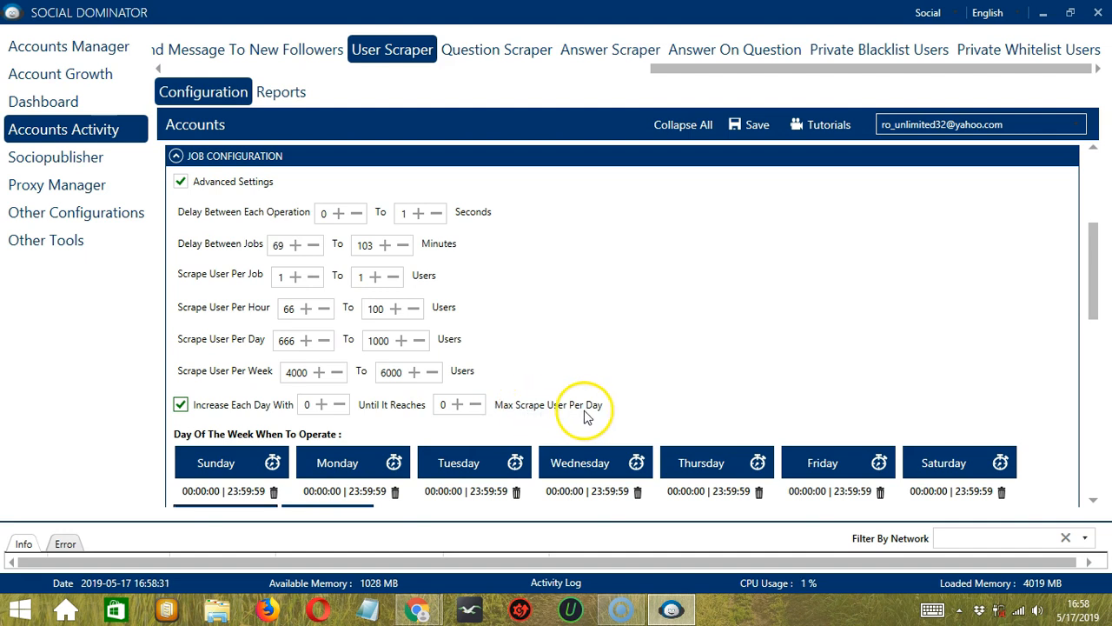
# Step: Delete Monday's operating time interval from the days of the week schedule
pyautogui.scroll(-5, 374, 191)
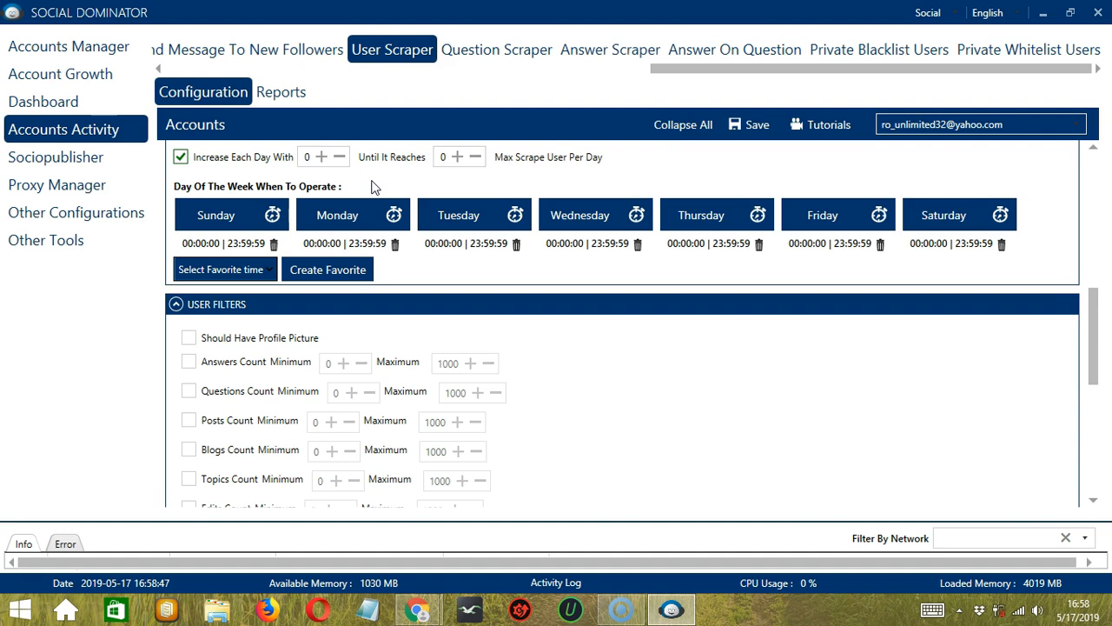
pyautogui.click(355, 203)
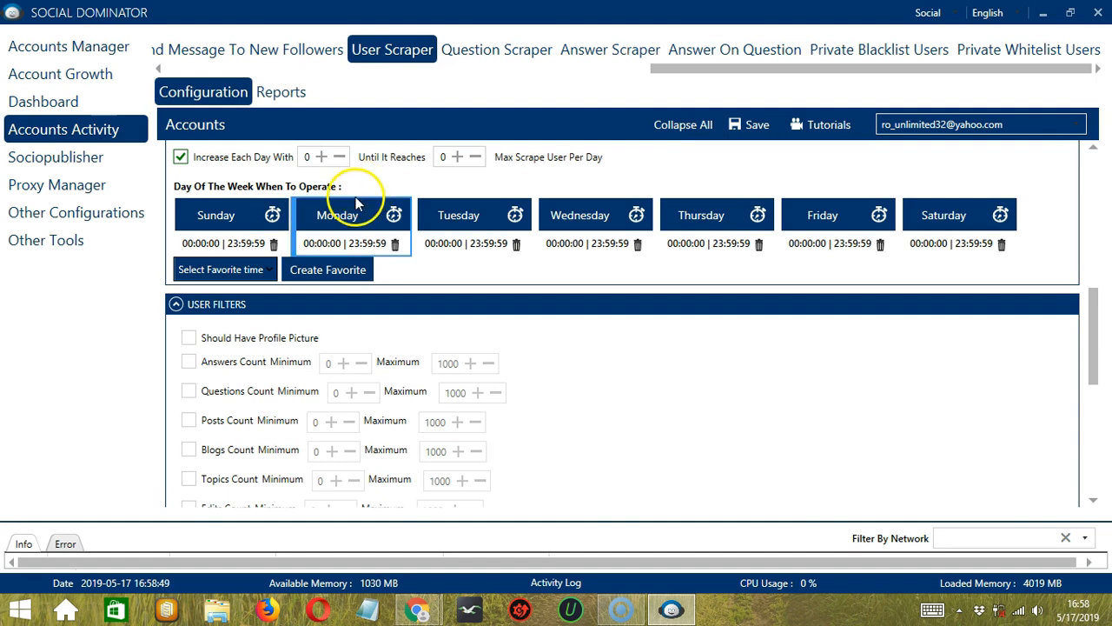
pyautogui.click(389, 240)
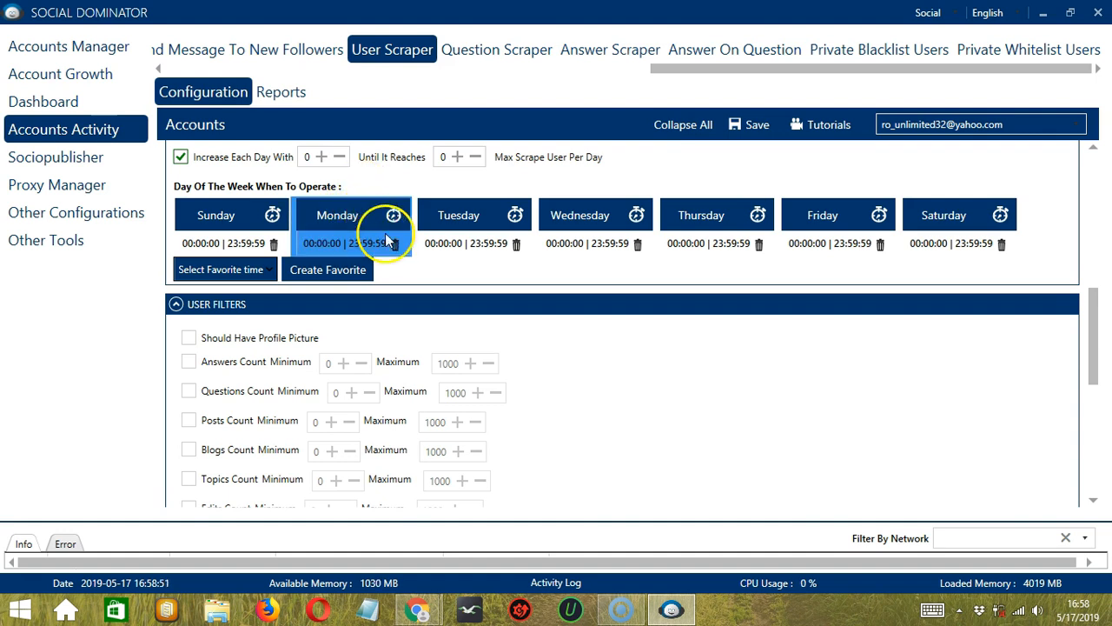
pyautogui.click(394, 245)
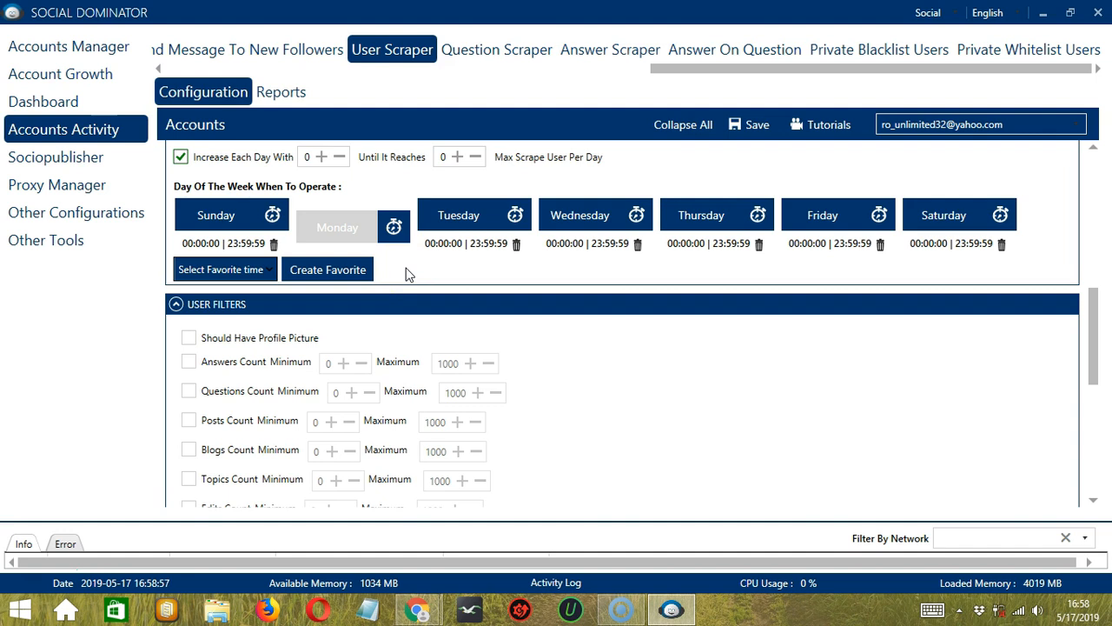
# Step: Add a new operating interval for Monday from 12:00:00 AM to 1:59:59 AM
pyautogui.click(363, 228)
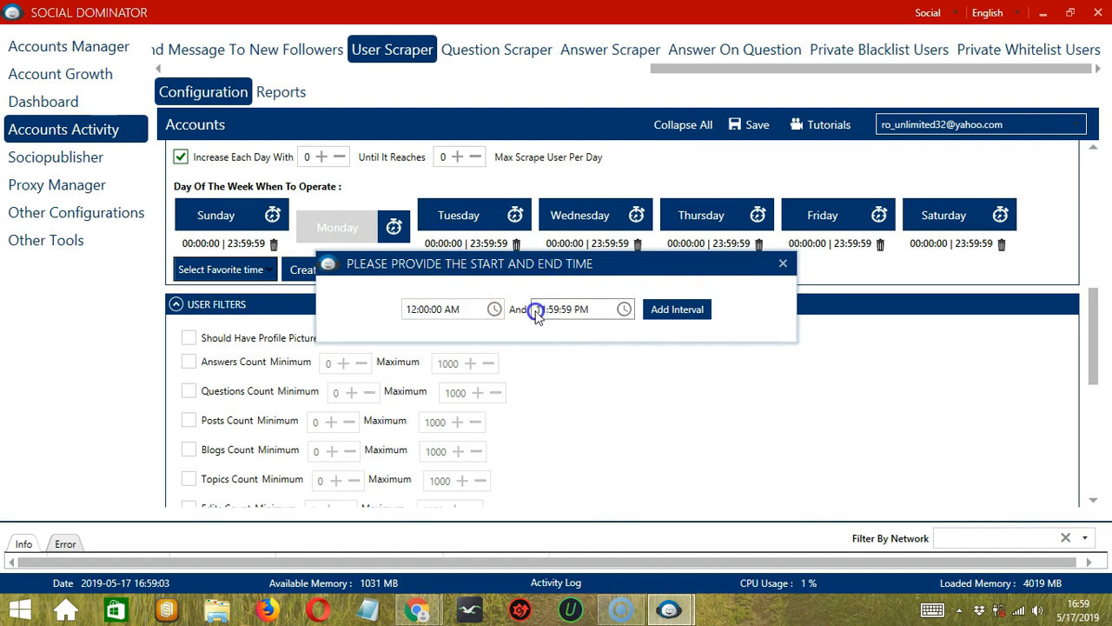
pyautogui.click(536, 314)
pyautogui.click(536, 314)
pyautogui.press('BackSpace')
pyautogui.press('Right')
pyautogui.press('Right')
pyautogui.press('Right')
pyautogui.press('Right')
pyautogui.press('Right')
pyautogui.press('Right')
pyautogui.press('Right')
pyautogui.press('Right')
pyautogui.press('Right')
pyautogui.press('BackSpace')
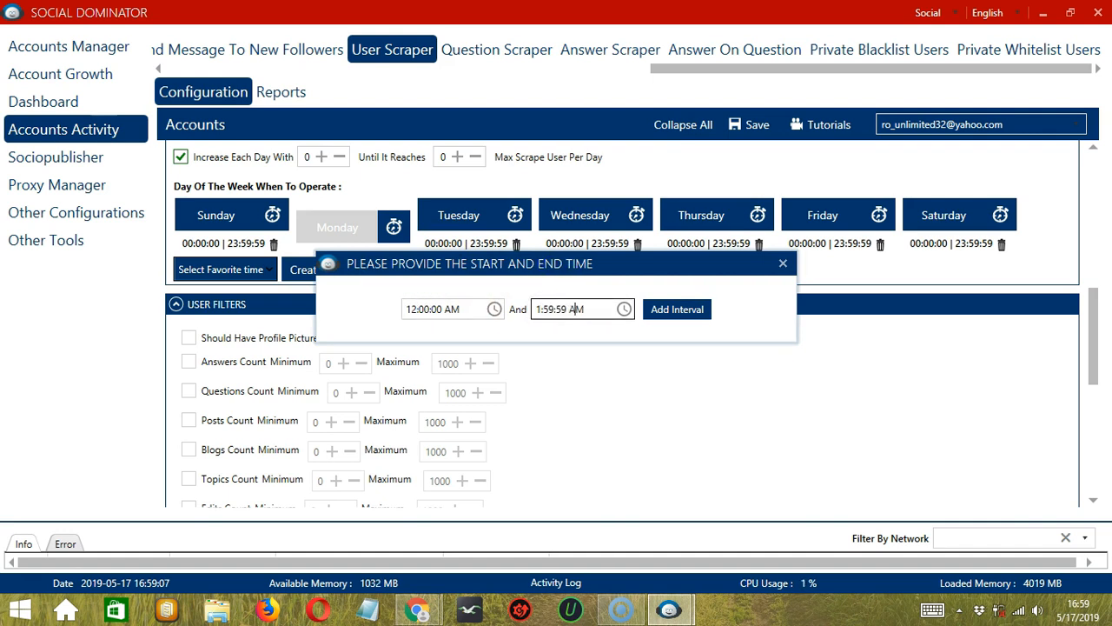
pyautogui.write('A')
pyautogui.click(667, 310)
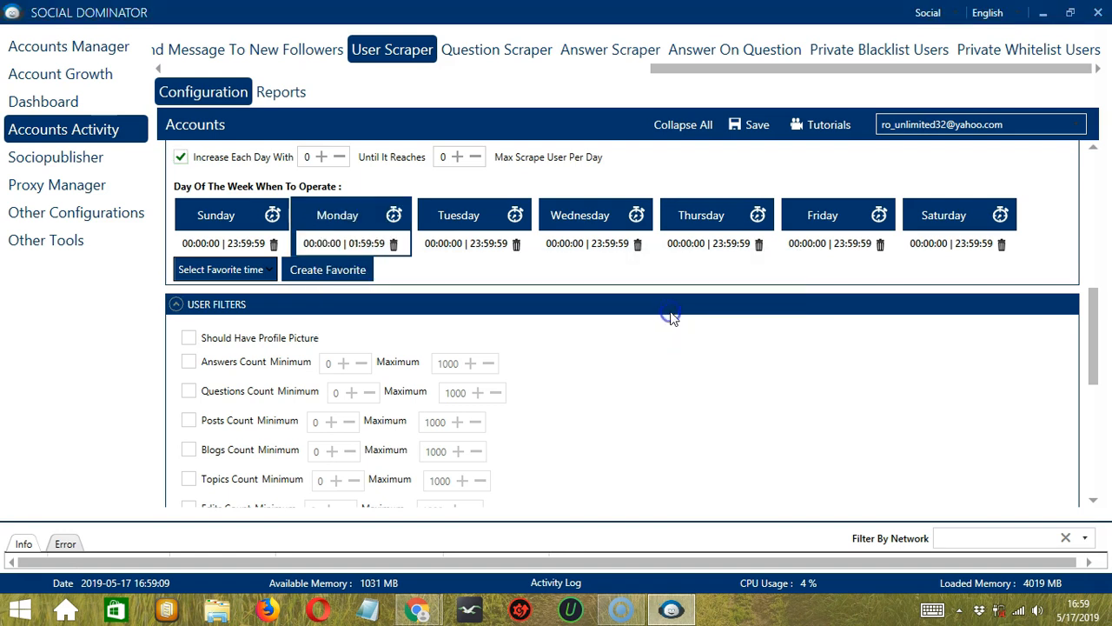
# Step: Add a second operating interval for Monday from 2:00:00 AM to 11:59:59 PM
pyautogui.click(370, 214)
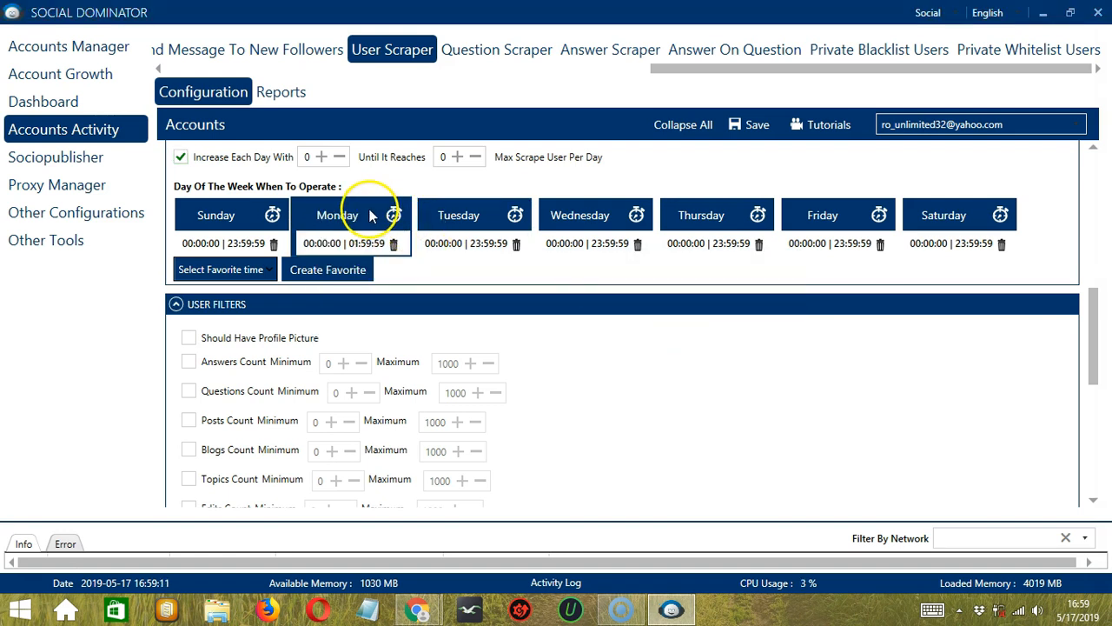
pyautogui.click(409, 306)
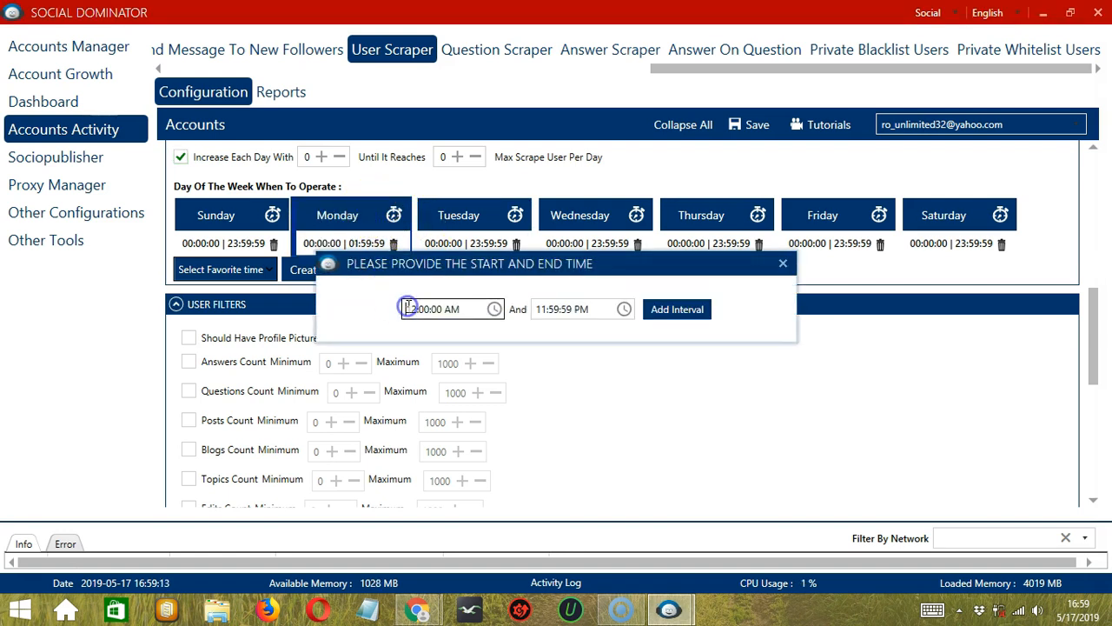
pyautogui.press('BackSpace')
pyautogui.click(674, 308)
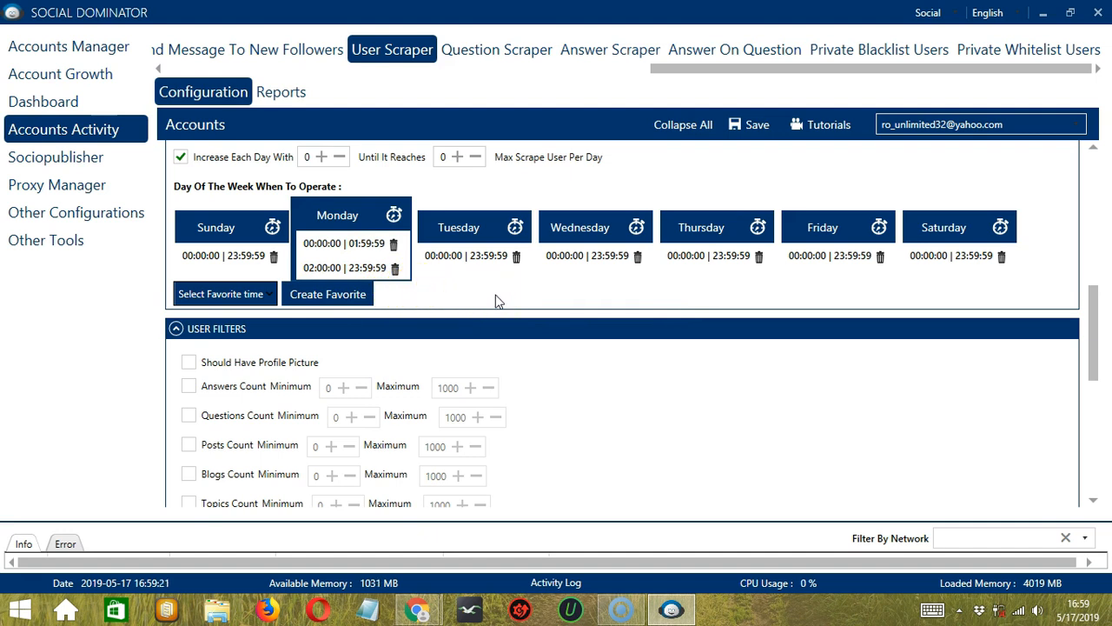
# Step: Save the weekly operating schedule as a favorite time named "Quora User Scraper"
pyautogui.click(353, 298)
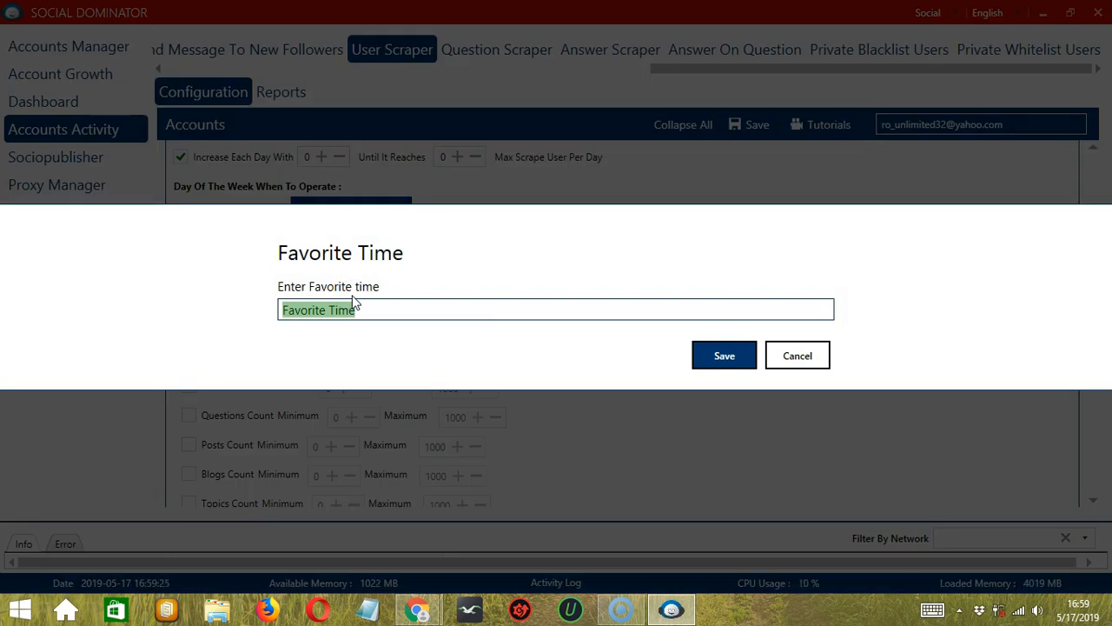
pyautogui.write('Q')
pyautogui.click(361, 308)
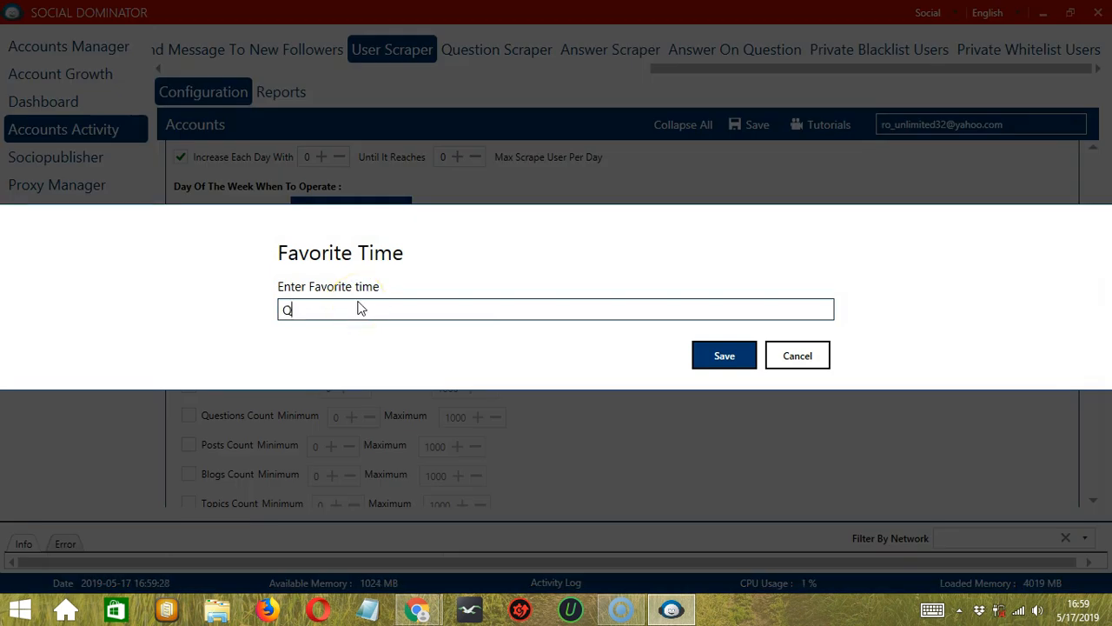
pyautogui.write('uora User Scaper')
pyautogui.click(723, 356)
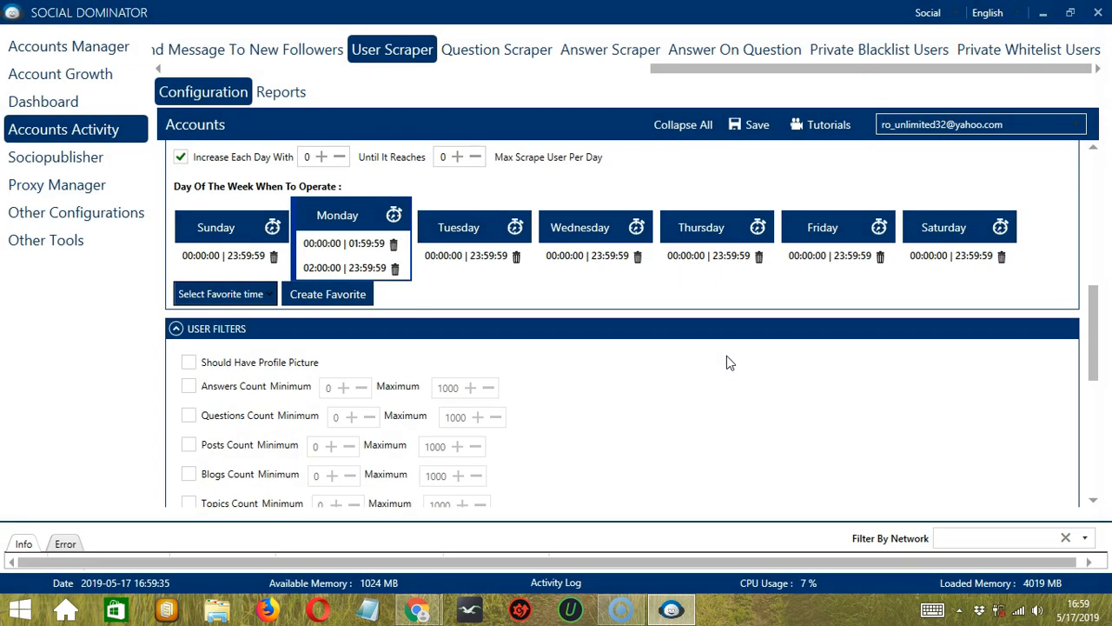
# Step: Apply the saved favorite time "Quora User Scraper" to the operating schedule
pyautogui.click(260, 296)
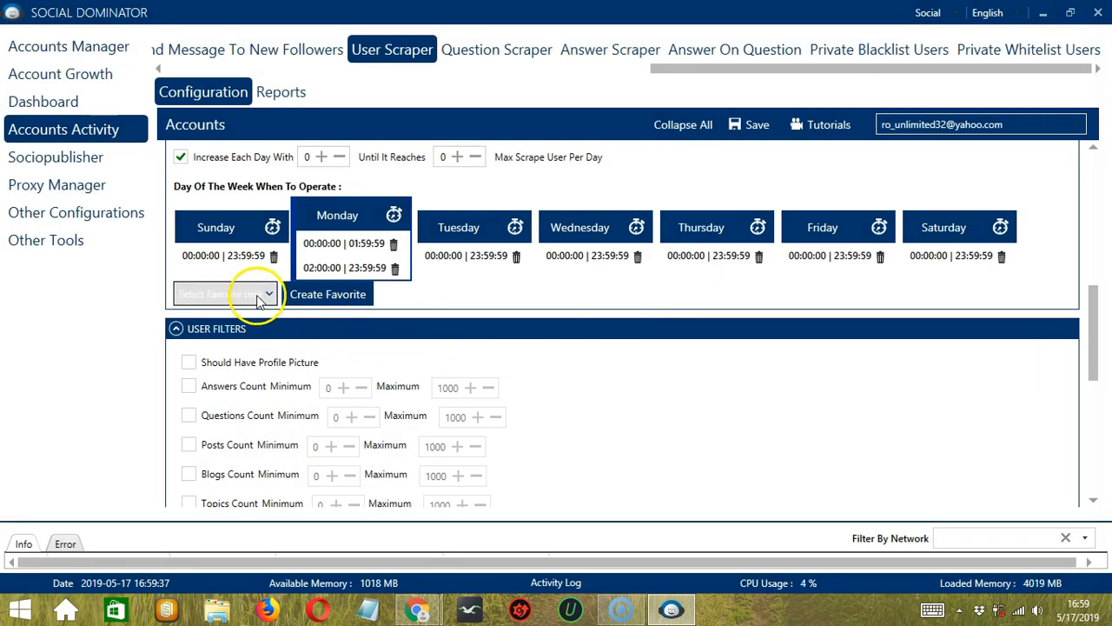
pyautogui.scroll(-10, 204, 435)
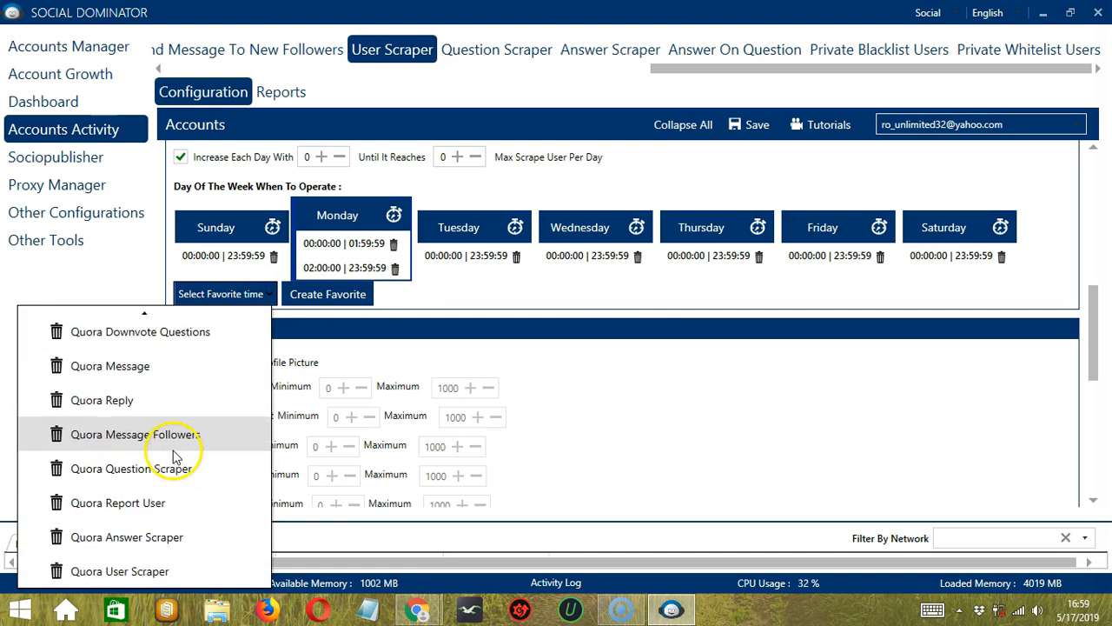
pyautogui.click(179, 568)
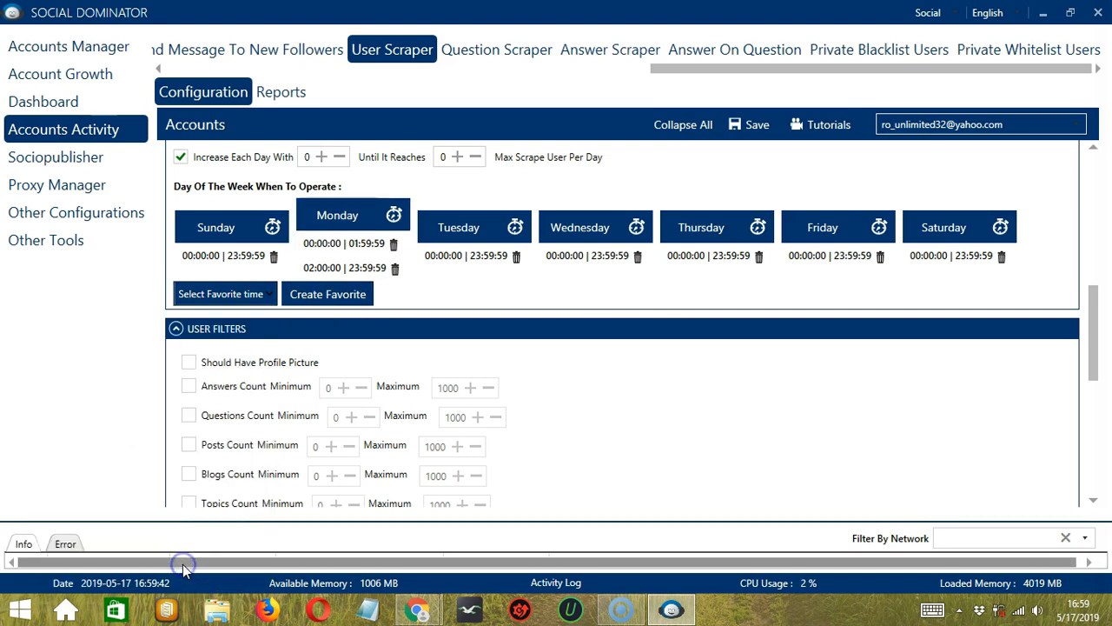
# Step: Enable the Should Have Profile Picture option in the user filters
pyautogui.scroll(-3, 710, 258)
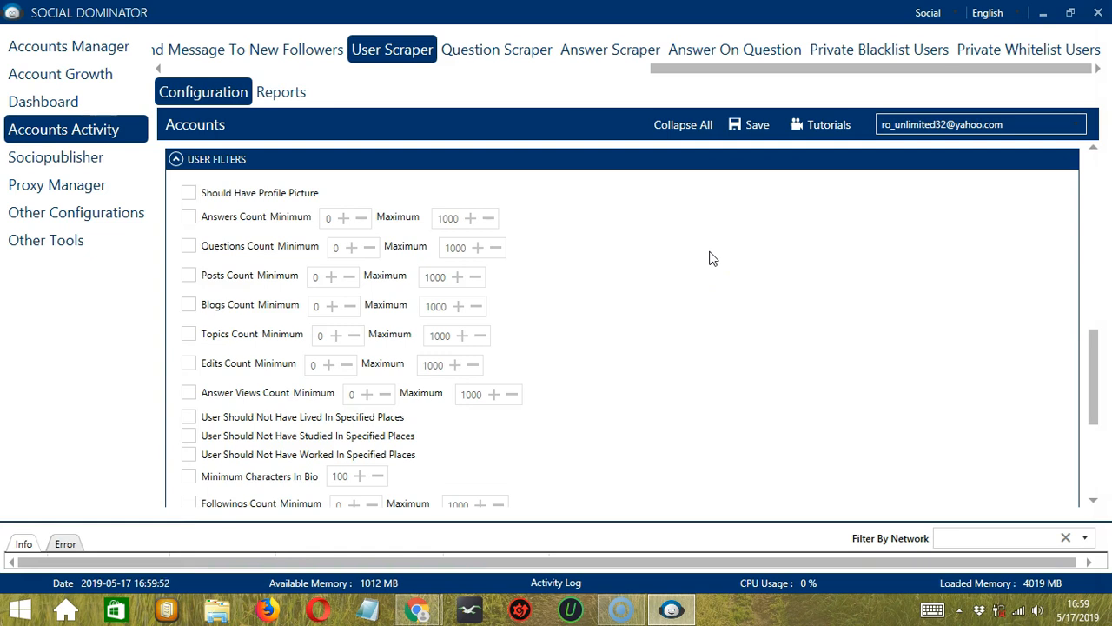
pyautogui.click(189, 194)
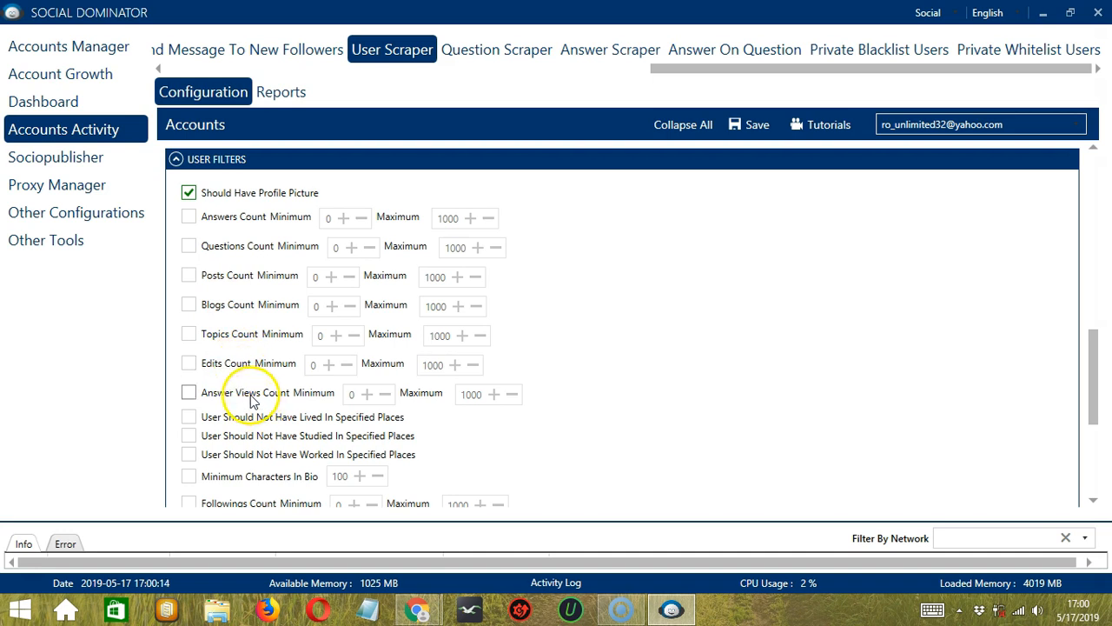
# Step: Try enabling the user filters that exclude people who have lived, studied or worked in specified places
pyautogui.scroll(-3, 248, 400)
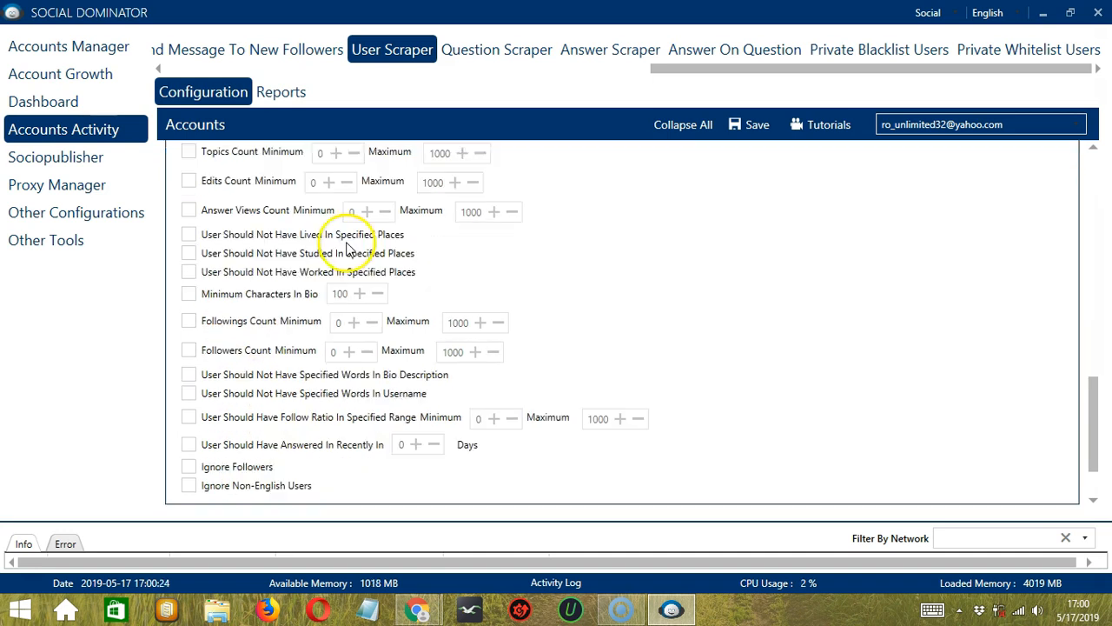
pyautogui.click(189, 237)
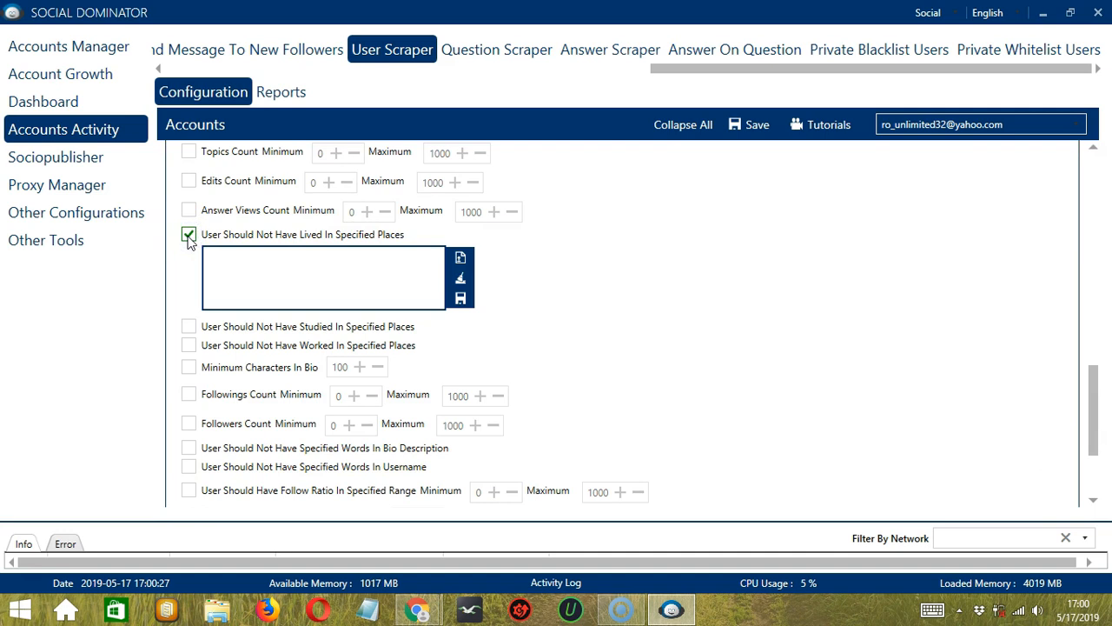
pyautogui.click(189, 327)
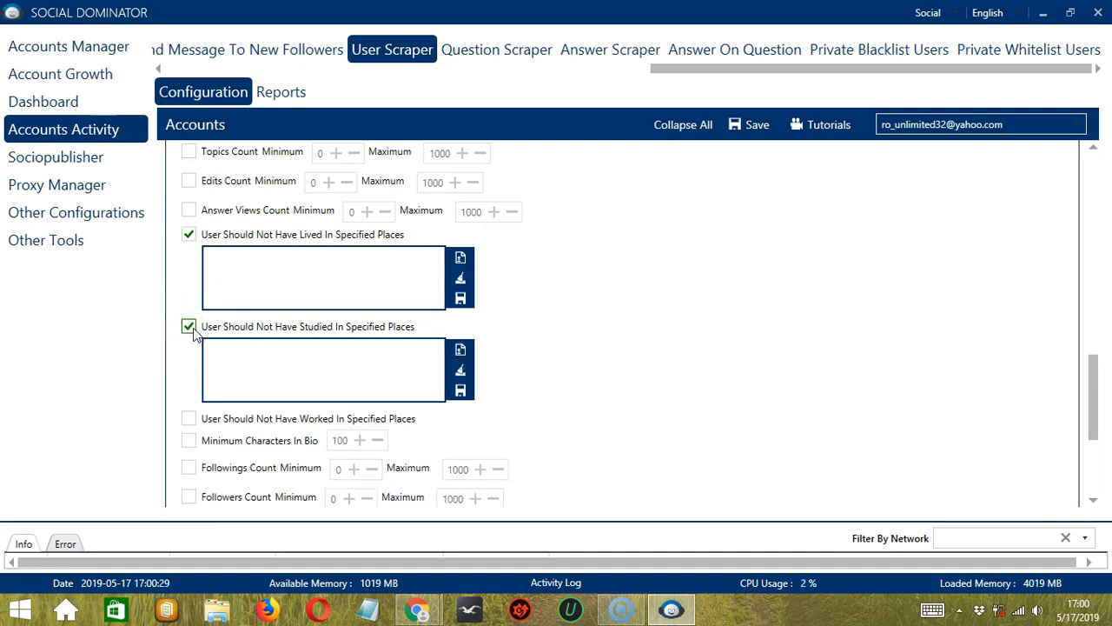
pyautogui.click(189, 419)
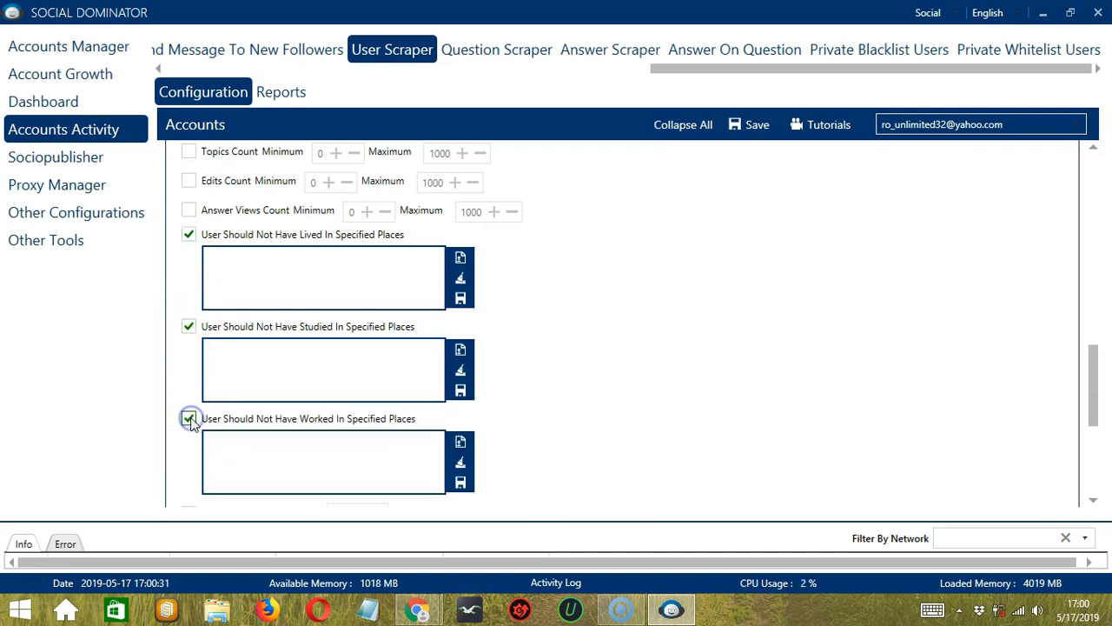
# Step: Try "place" as a lived-in place to exclude, clear it, and turn the specified-places filters off
pyautogui.click(282, 275)
pyautogui.write('place')
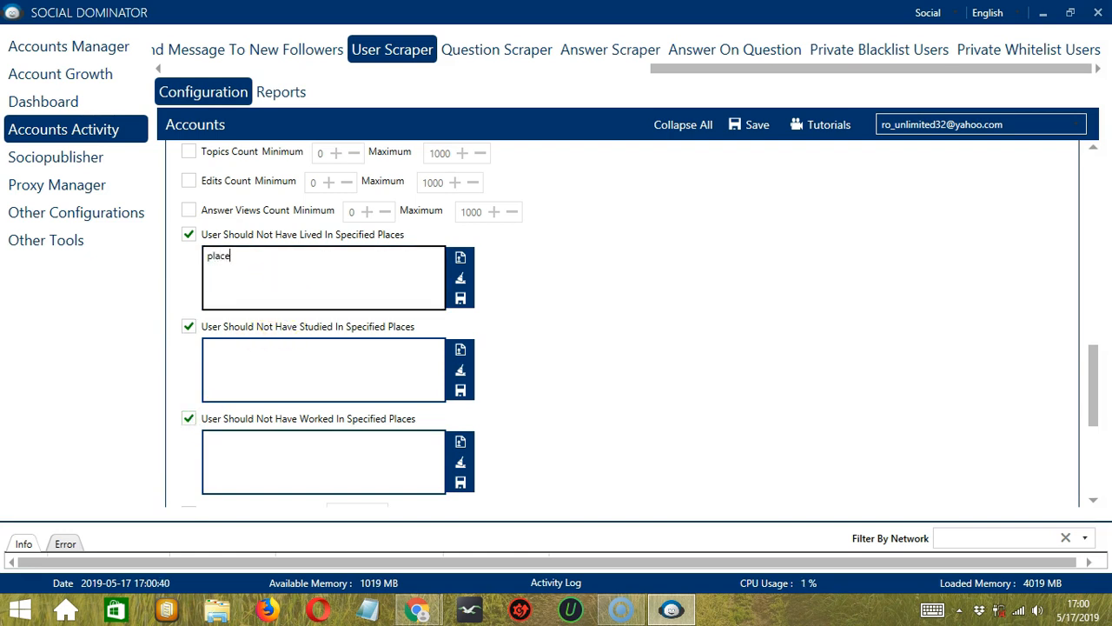
pyautogui.click(461, 278)
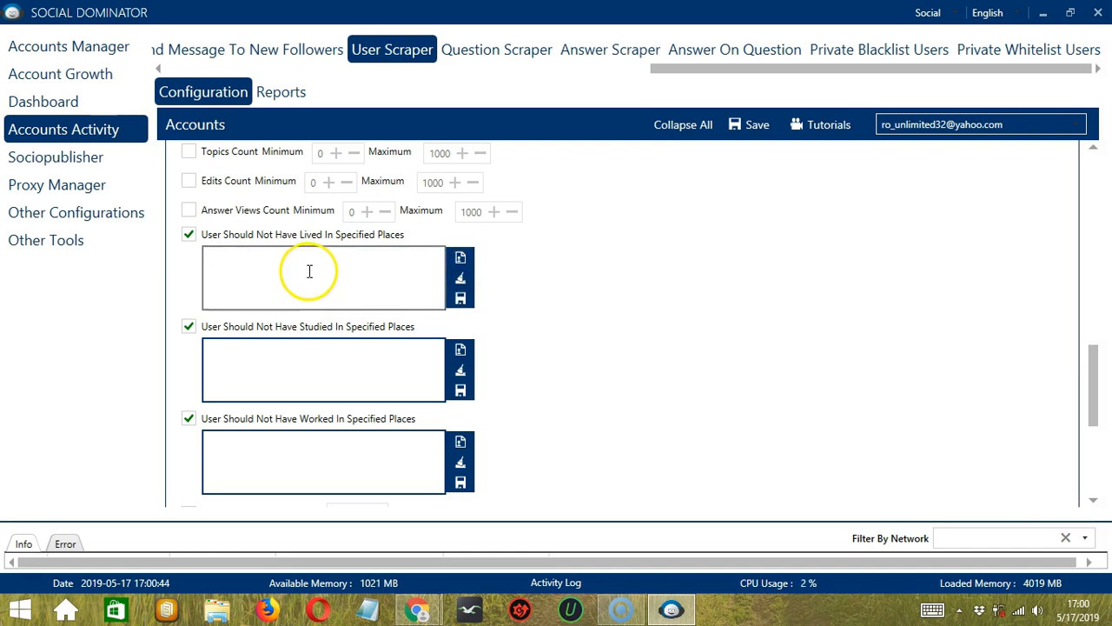
pyautogui.click(460, 259)
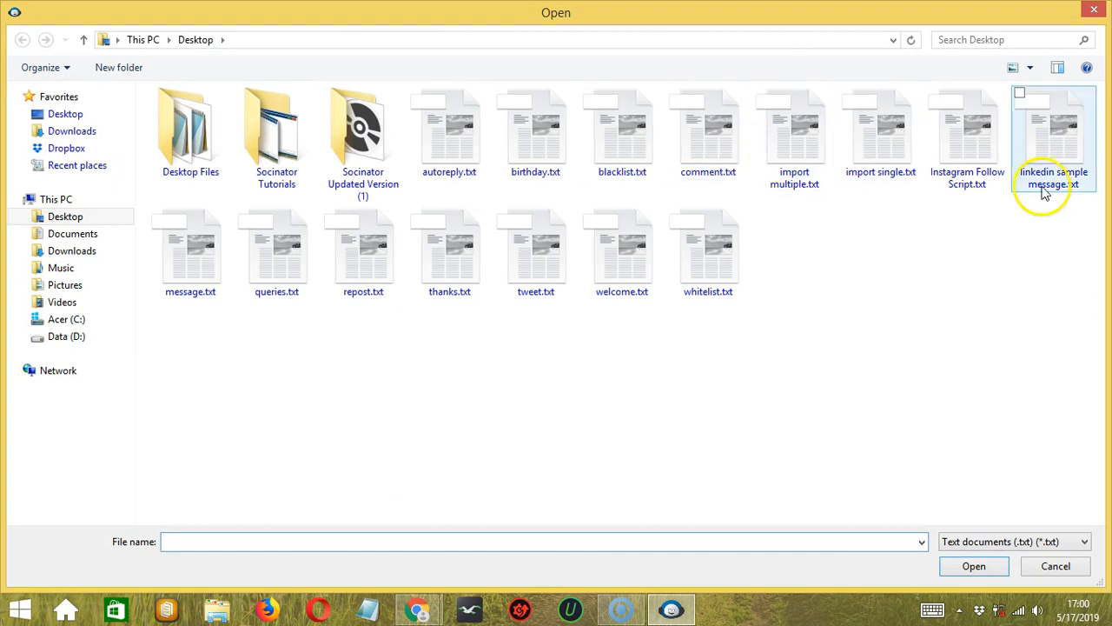
pyautogui.click(968, 570)
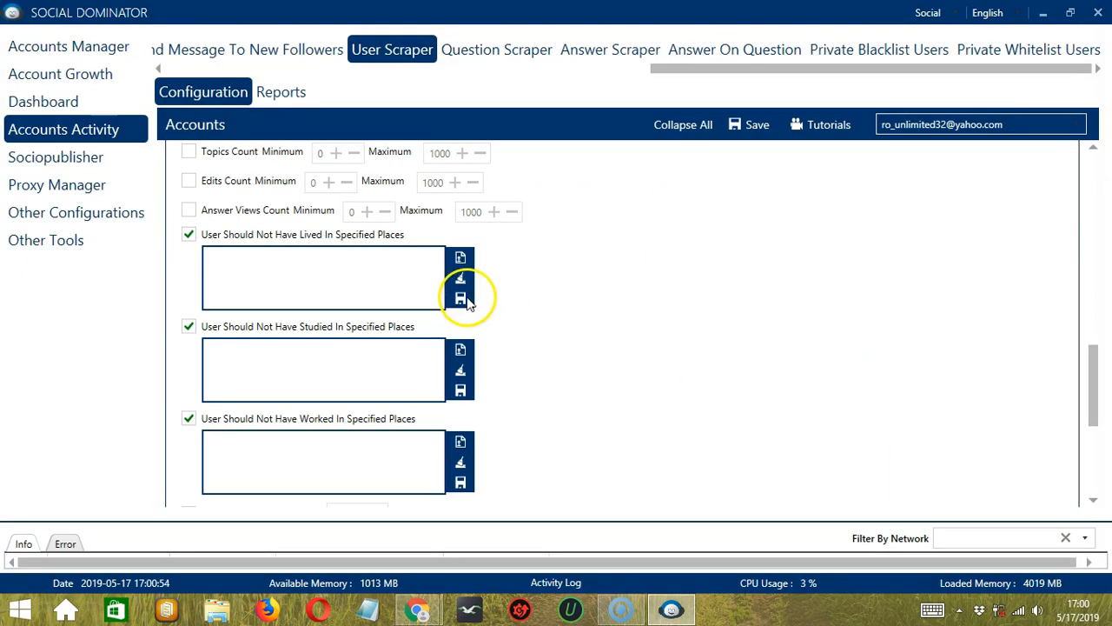
pyautogui.click(227, 235)
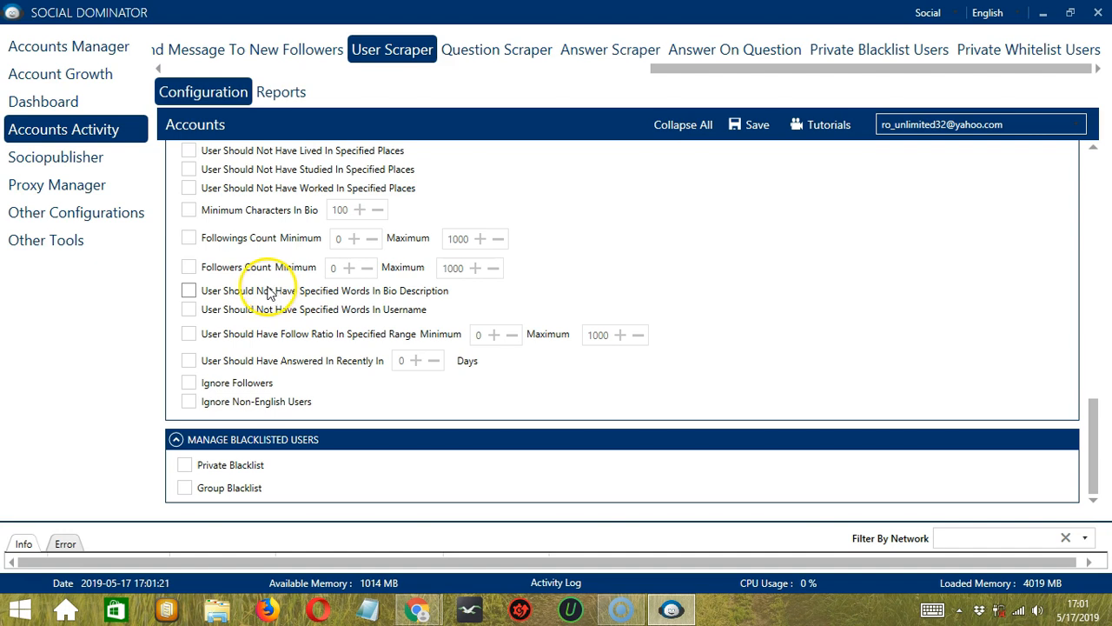
# Step: Try the user filters that exclude people with specified words in their bio description or username
pyautogui.click(189, 290)
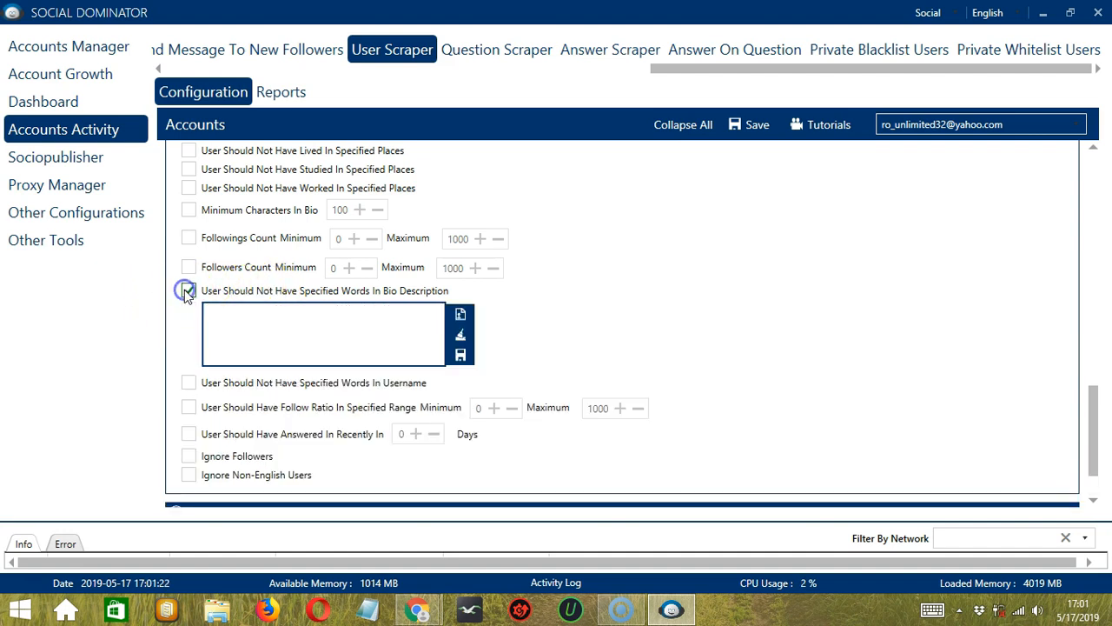
pyautogui.click(190, 382)
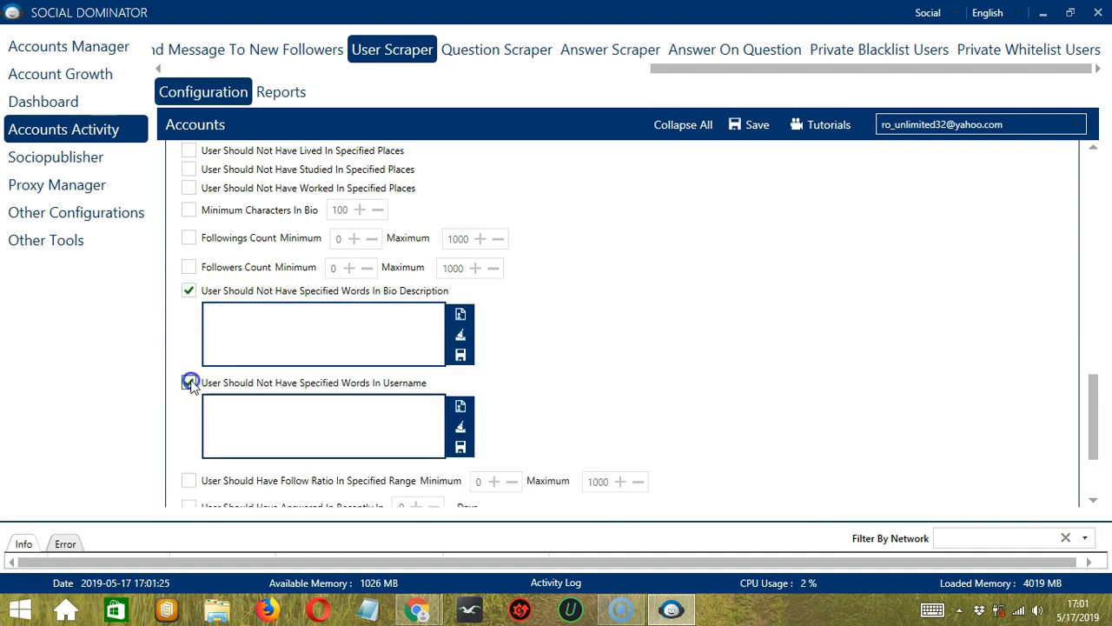
pyautogui.click(268, 330)
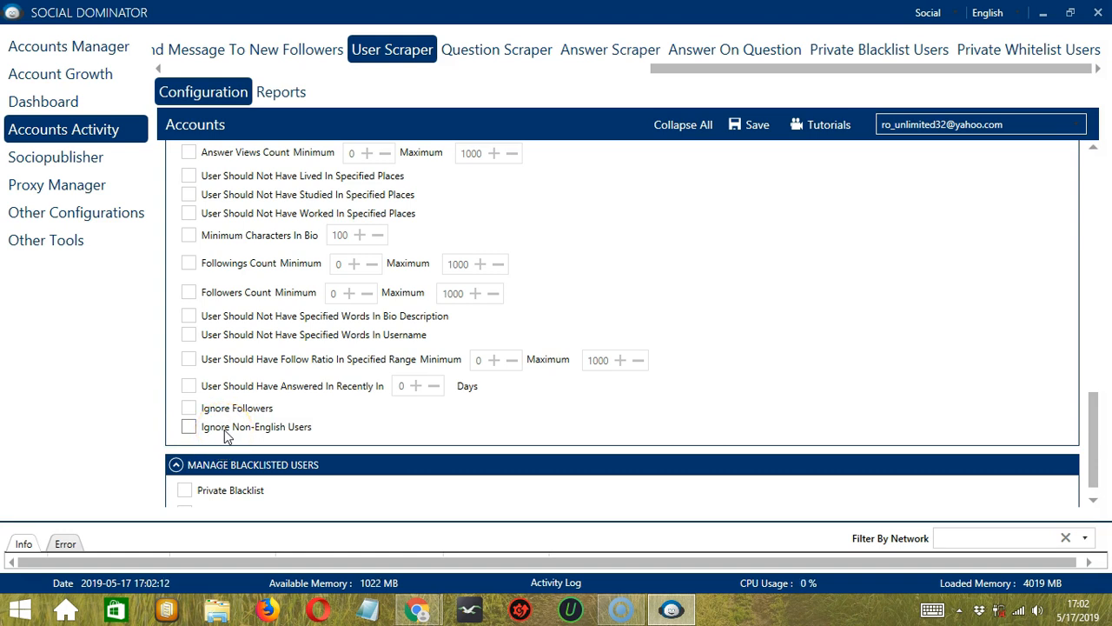
# Step: Enable the Private Blacklist option for managing blacklisted users
pyautogui.click(1092, 500)
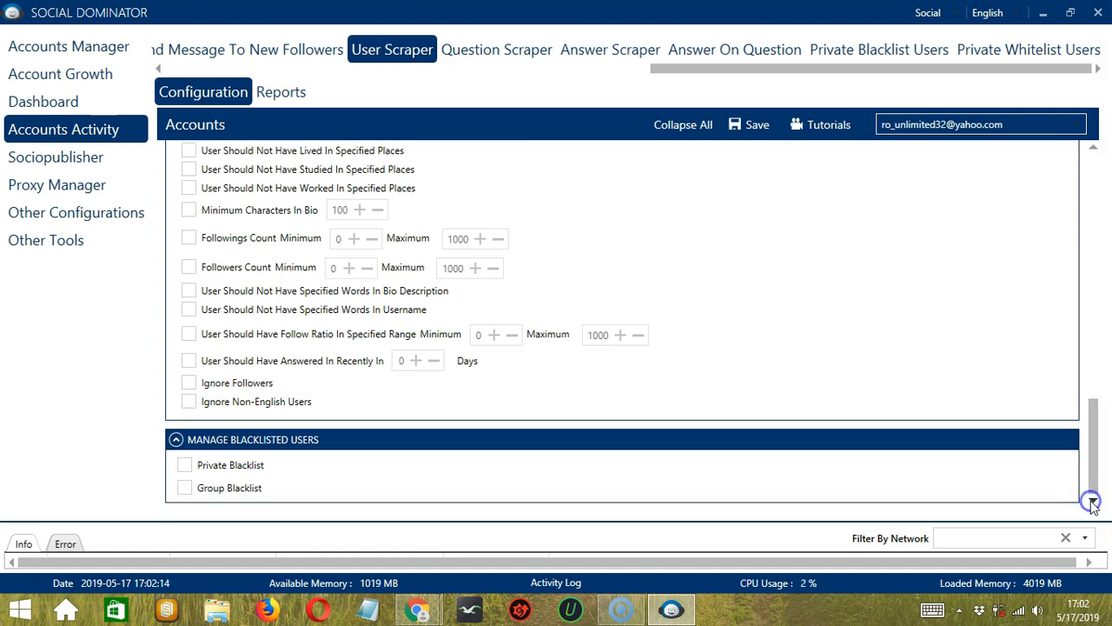
pyautogui.click(358, 475)
pyautogui.click(184, 466)
pyautogui.click(239, 487)
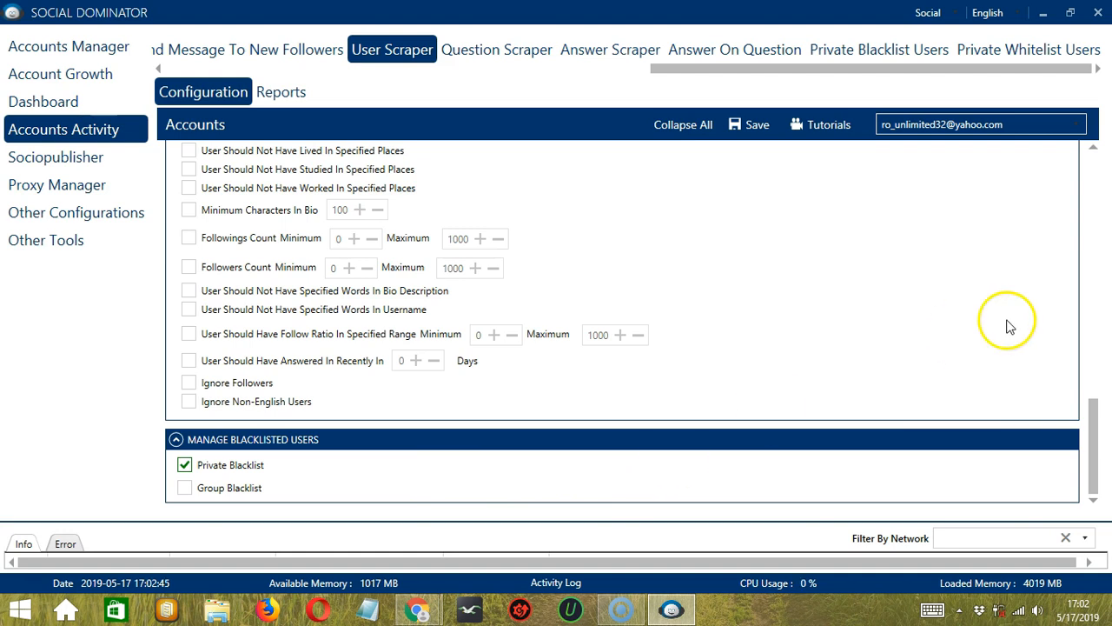
# Step: Save the User Scraper configuration and set its status to Active
pyautogui.click(1095, 164)
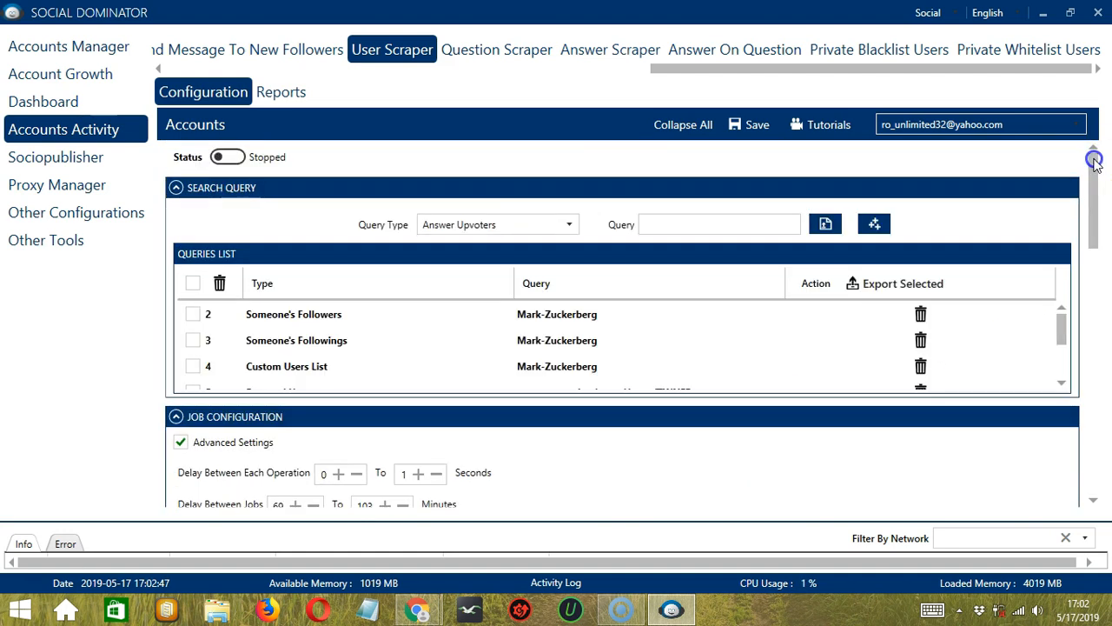
pyautogui.click(760, 125)
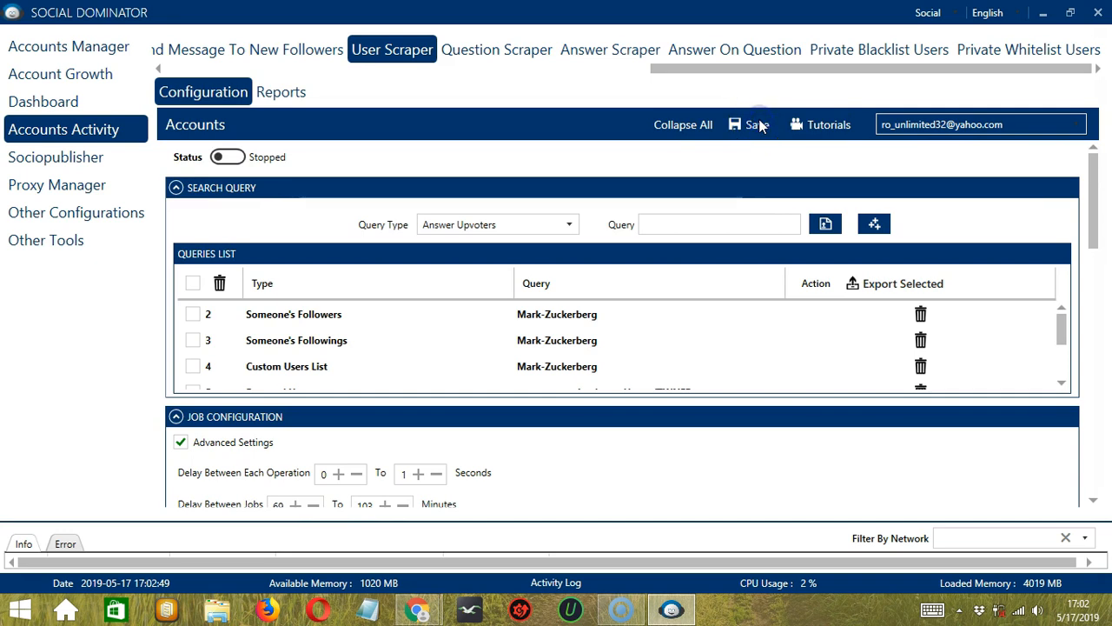
pyautogui.click(795, 340)
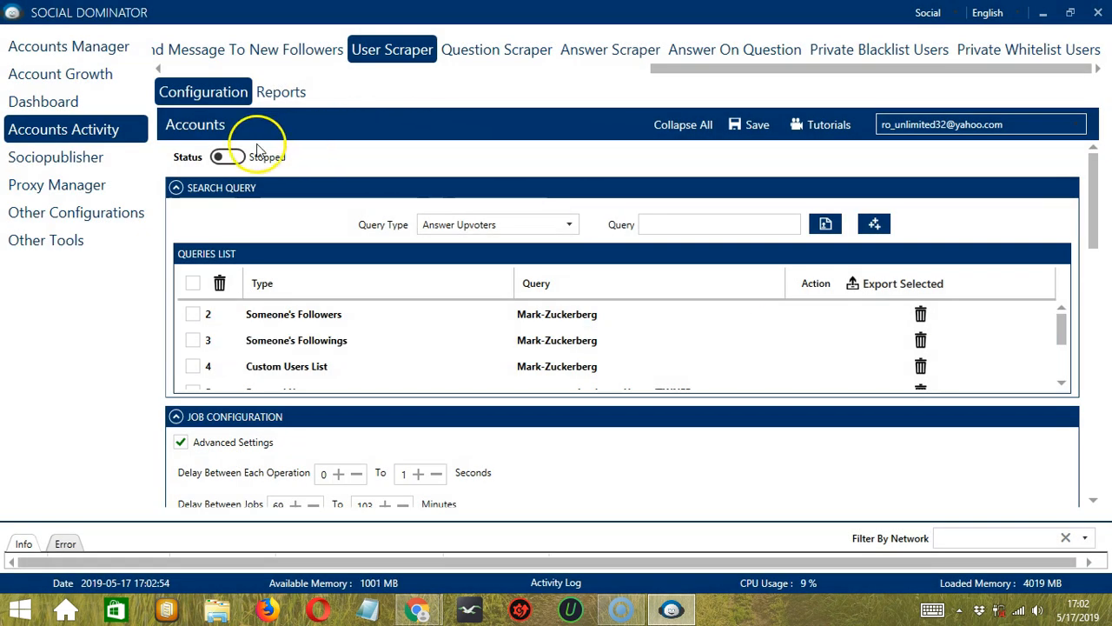
pyautogui.click(231, 159)
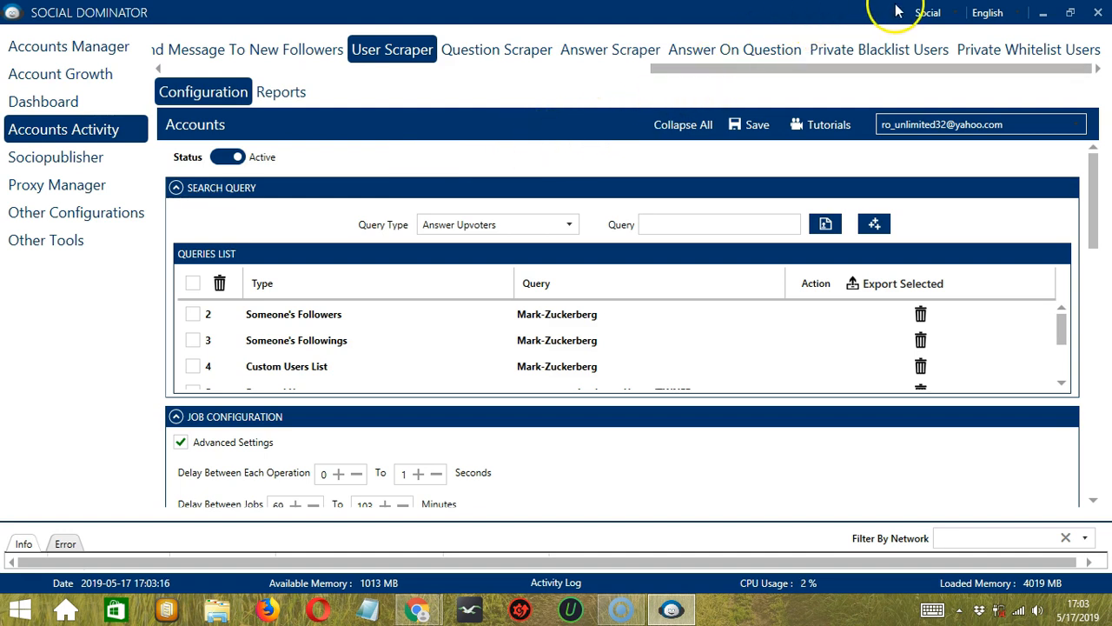
# Step: Switch the social network to Quora and open the user scraping campaign setup
pyautogui.click(957, 13)
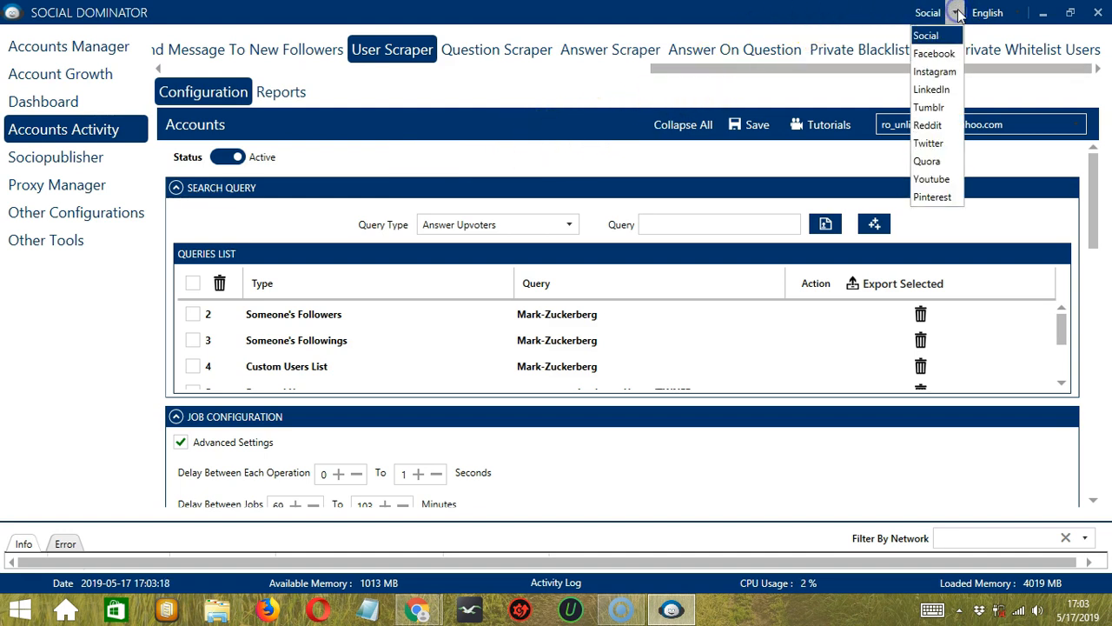
pyautogui.click(929, 162)
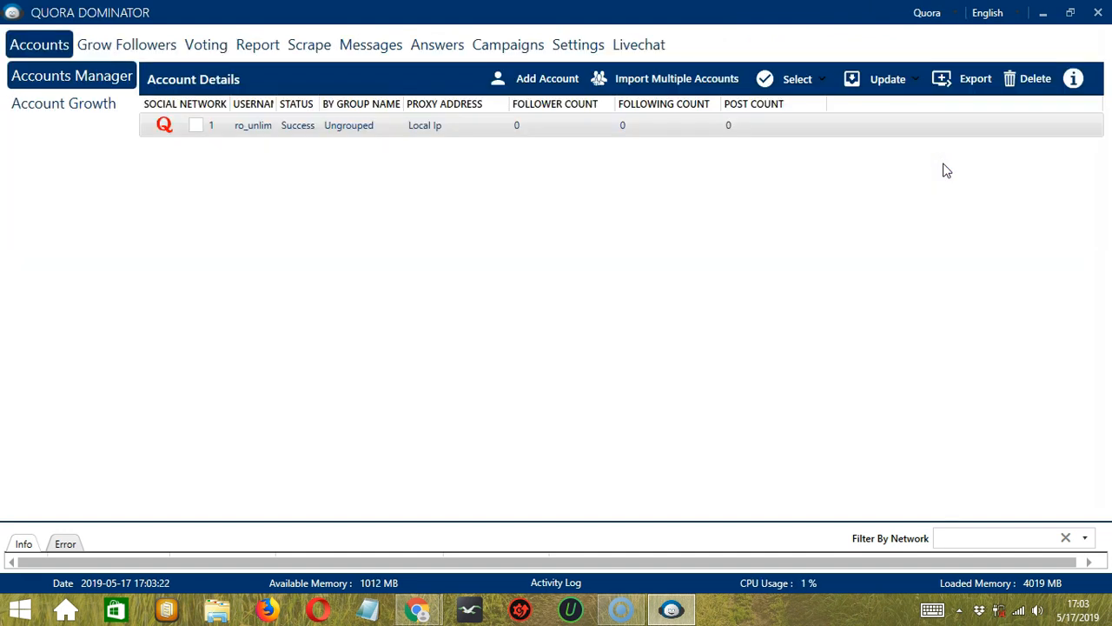
pyautogui.click(309, 45)
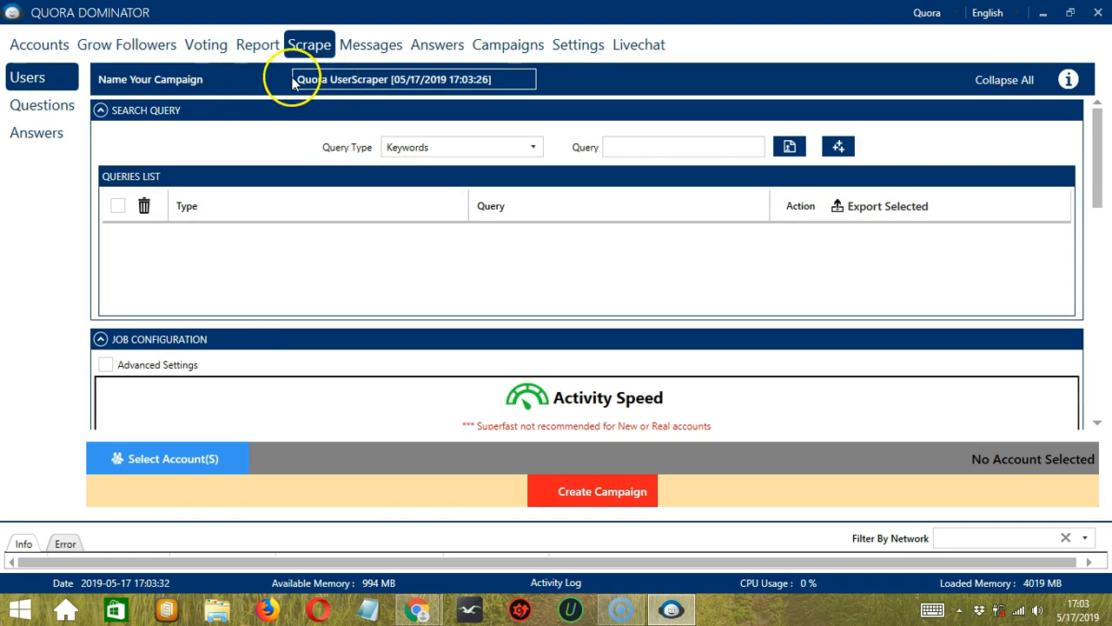
pyautogui.click(532, 150)
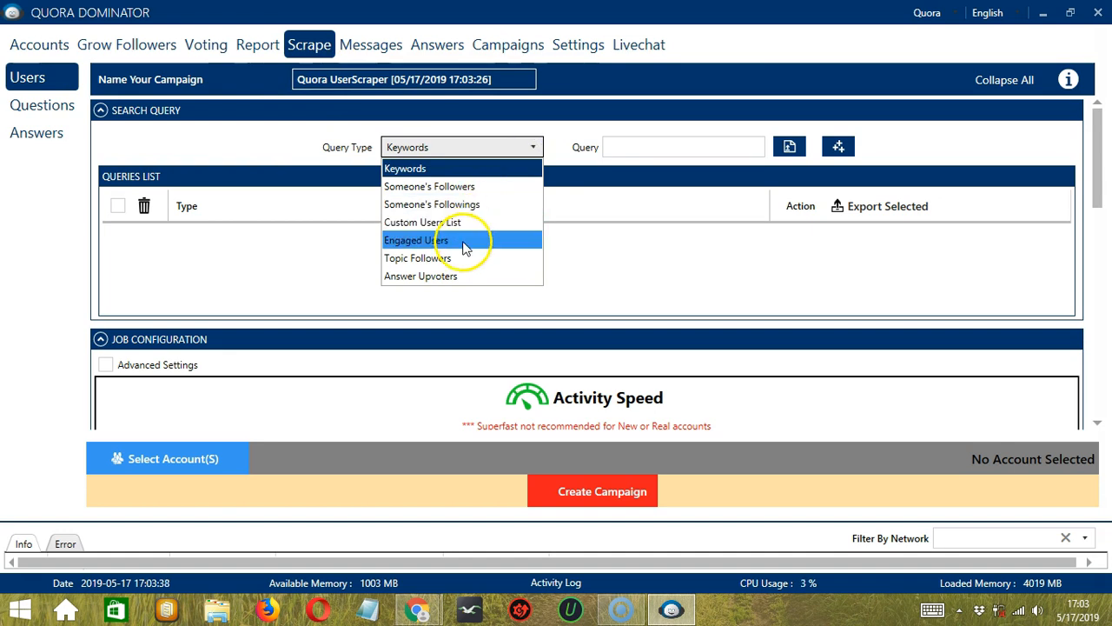
pyautogui.click(457, 275)
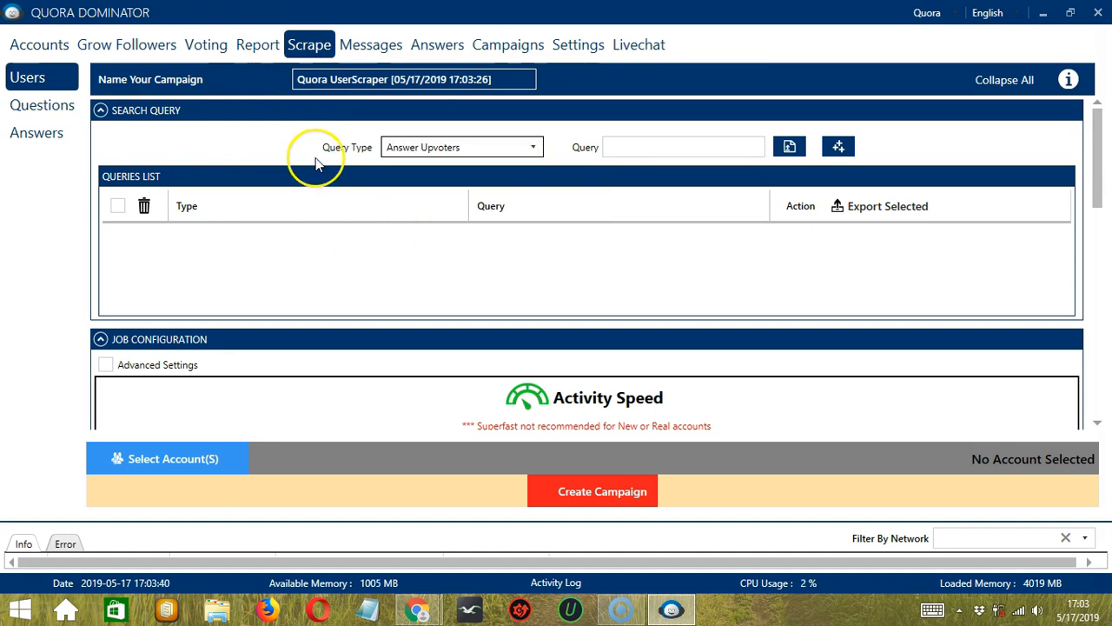
pyautogui.click(638, 155)
pyautogui.write('https://qr.ae/TWNFFb')
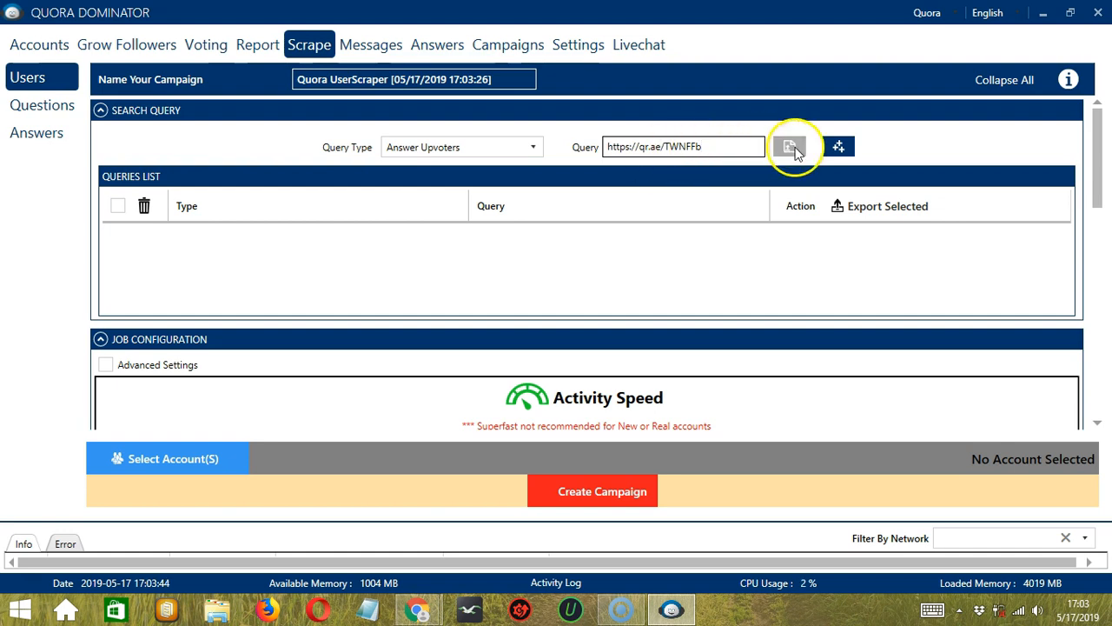
pyautogui.click(838, 148)
# Step: Enable the Should Have Profile Picture user filter and the Private Blacklist option for the campaign
pyautogui.scroll(-3, 641, 229)
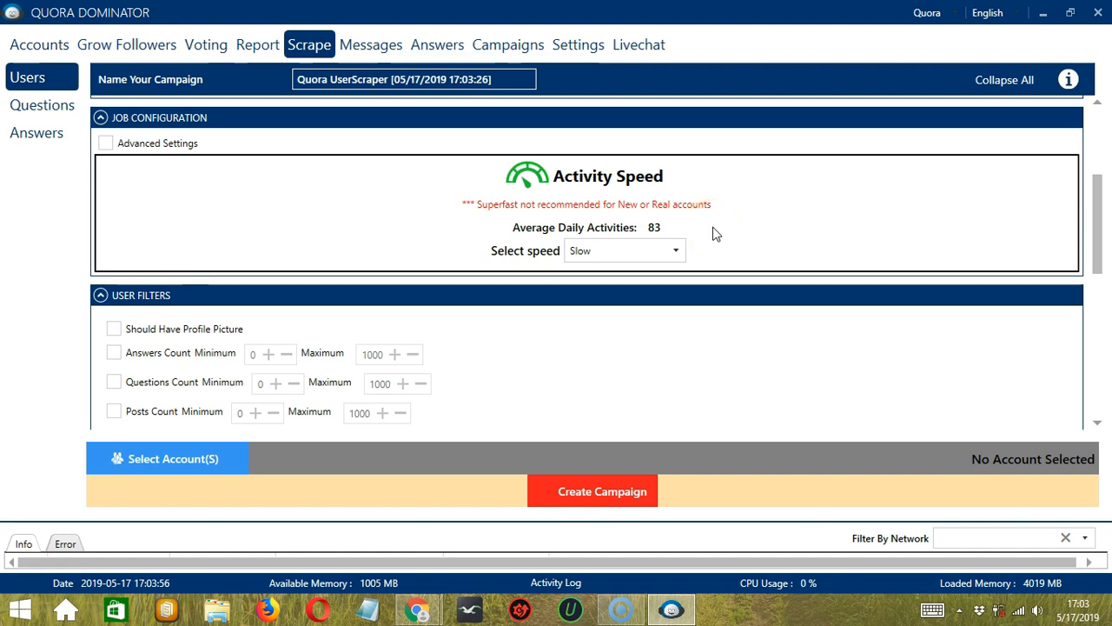
pyautogui.click(113, 329)
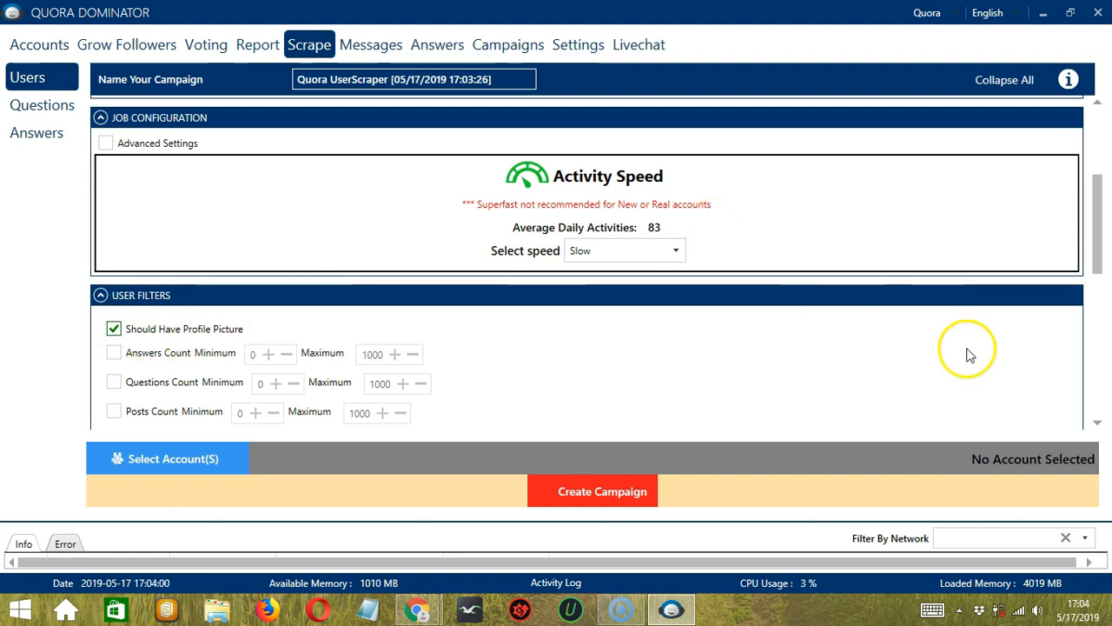
pyautogui.scroll(-6, 1092, 385)
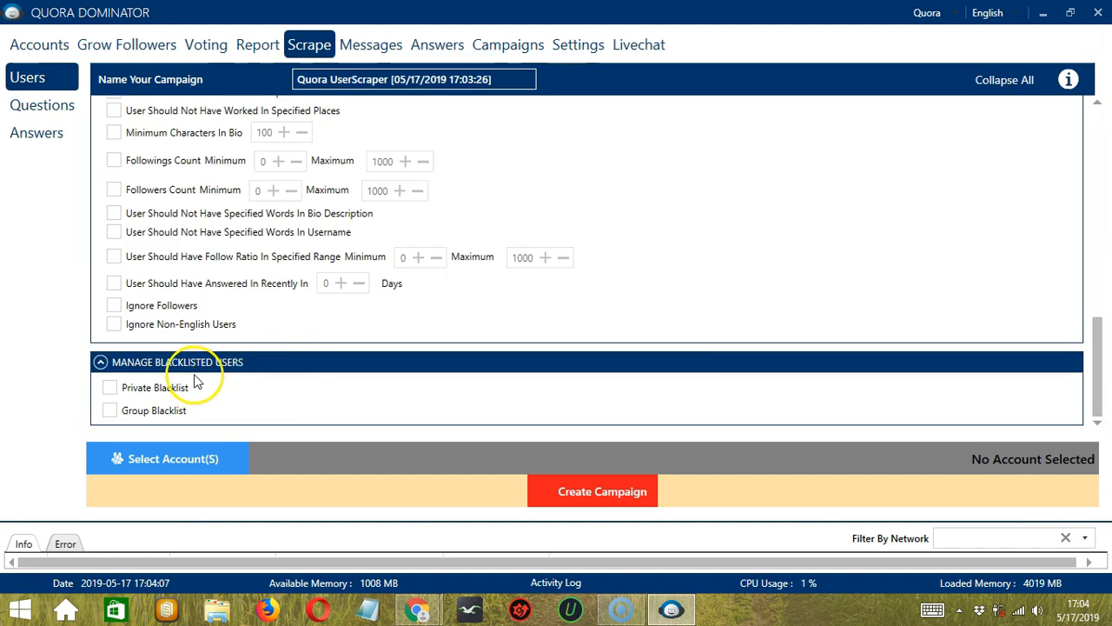
pyautogui.click(110, 388)
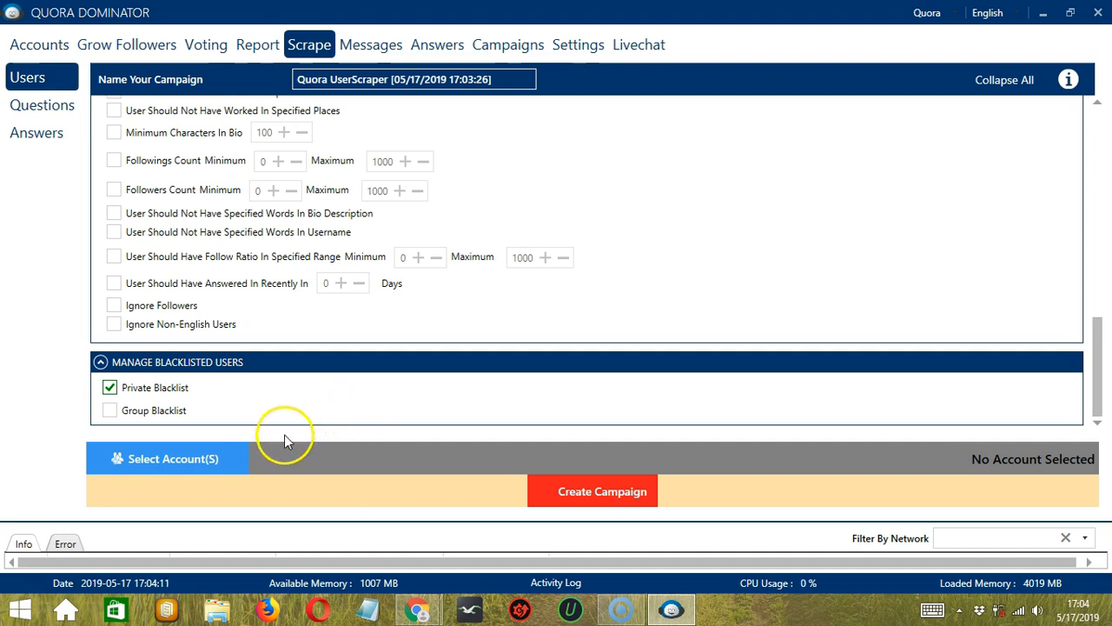
# Step: Assign the ungrouped Quora account to the campaign and save the account selection
pyautogui.click(241, 458)
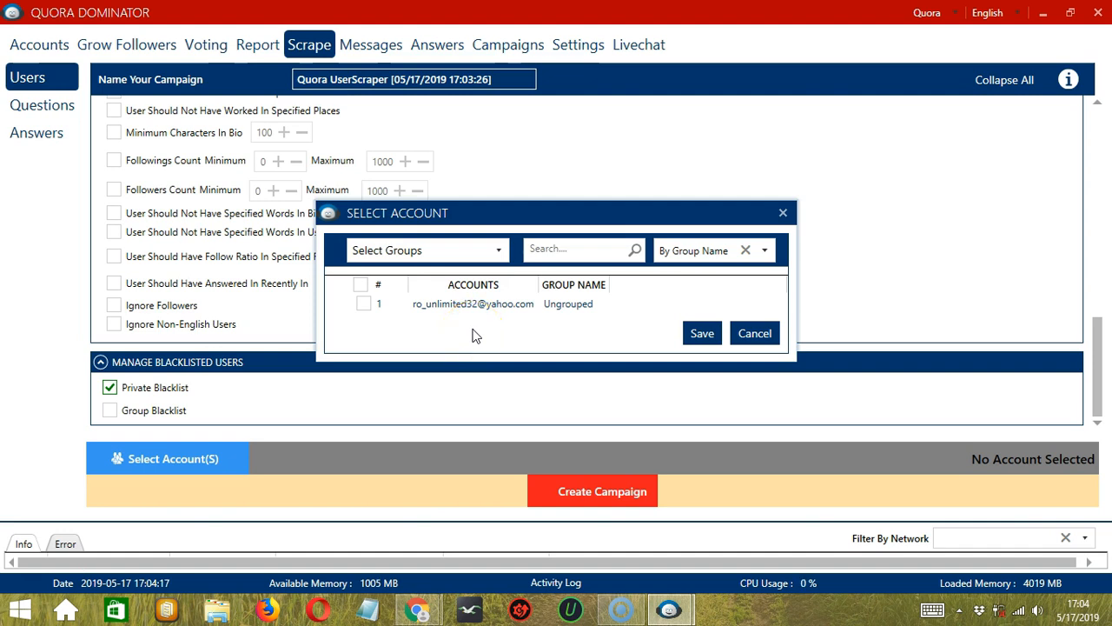
pyautogui.click(365, 303)
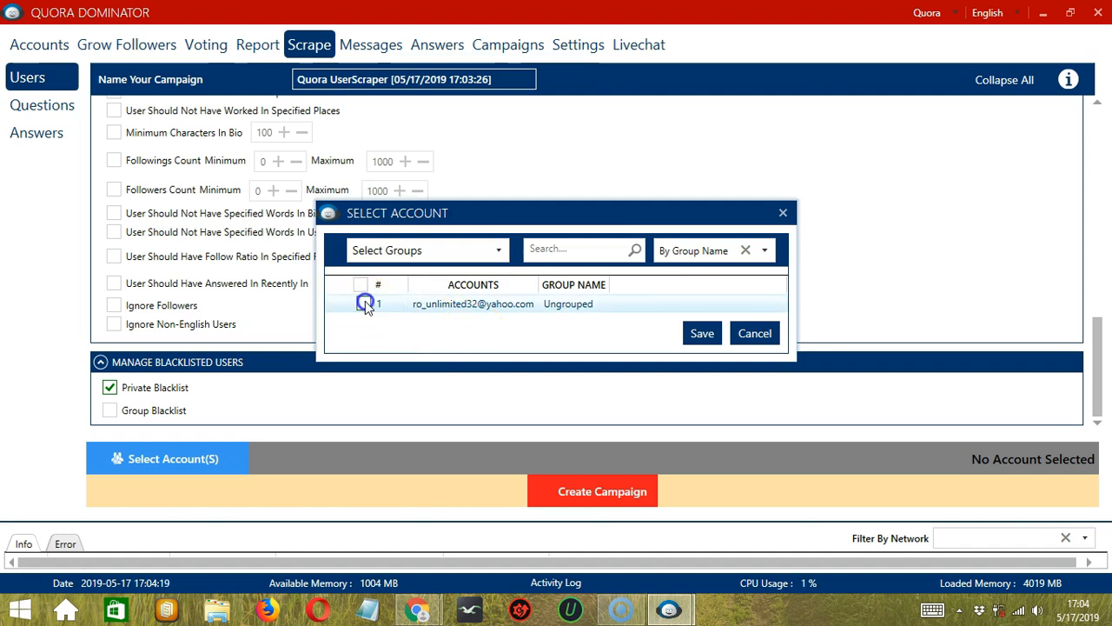
pyautogui.click(695, 334)
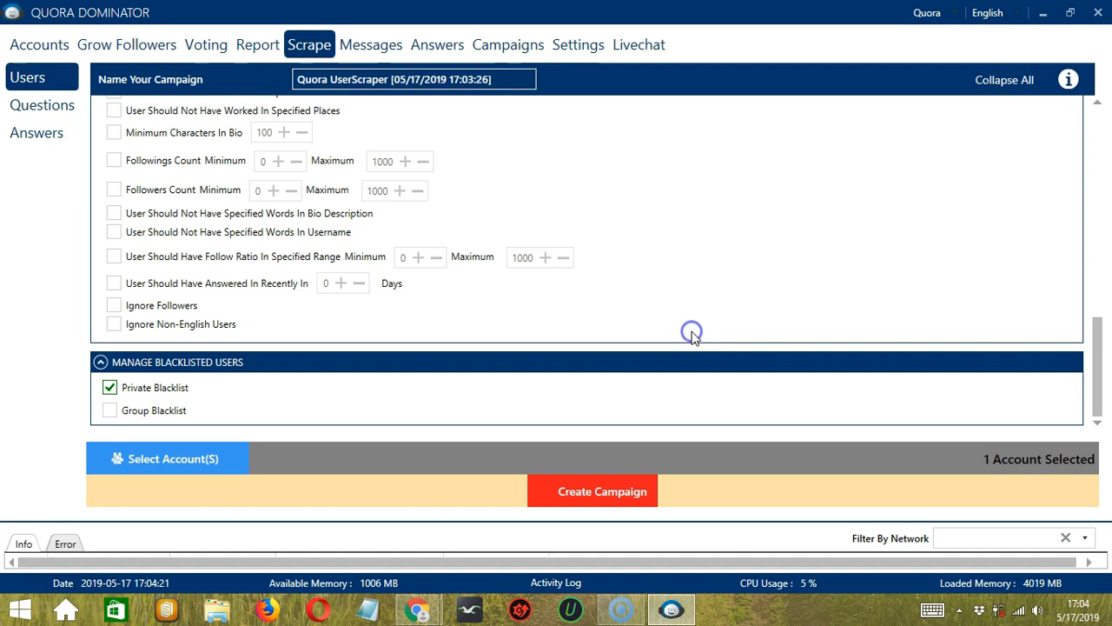
# Step: Create the user scraping campaign, agreeing to override the selected account's existing UserScraper settings
pyautogui.click(549, 497)
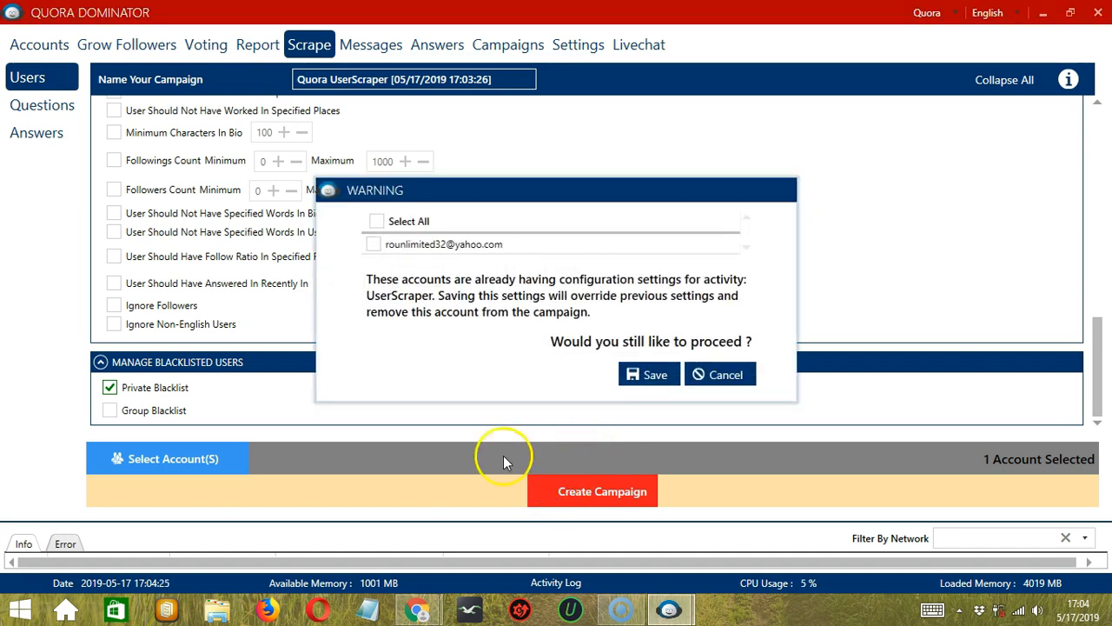
pyautogui.click(373, 245)
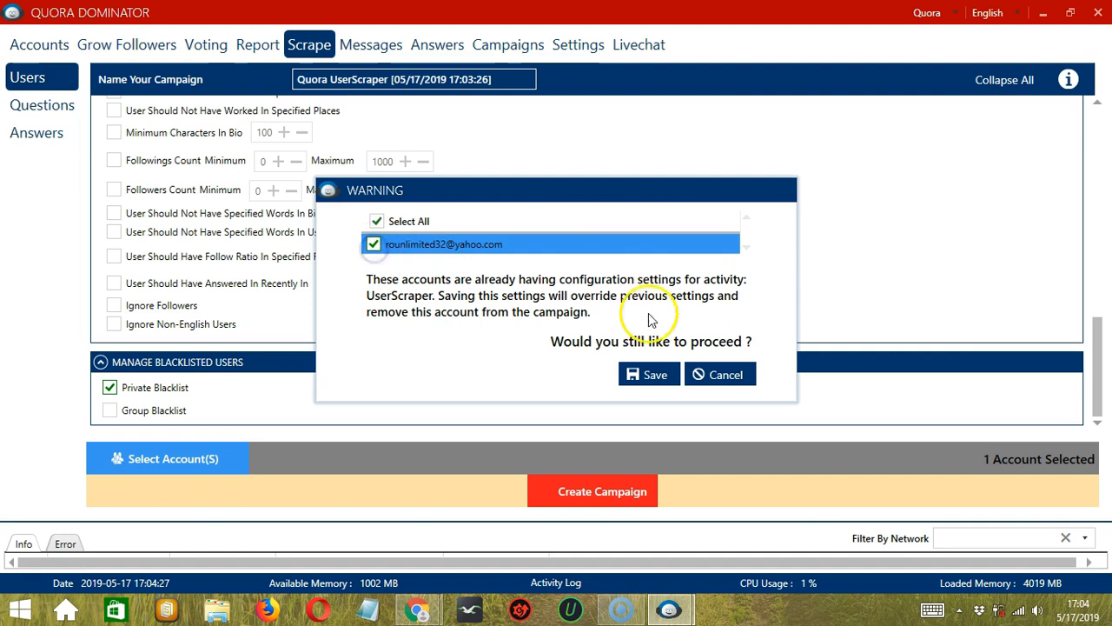
pyautogui.click(657, 372)
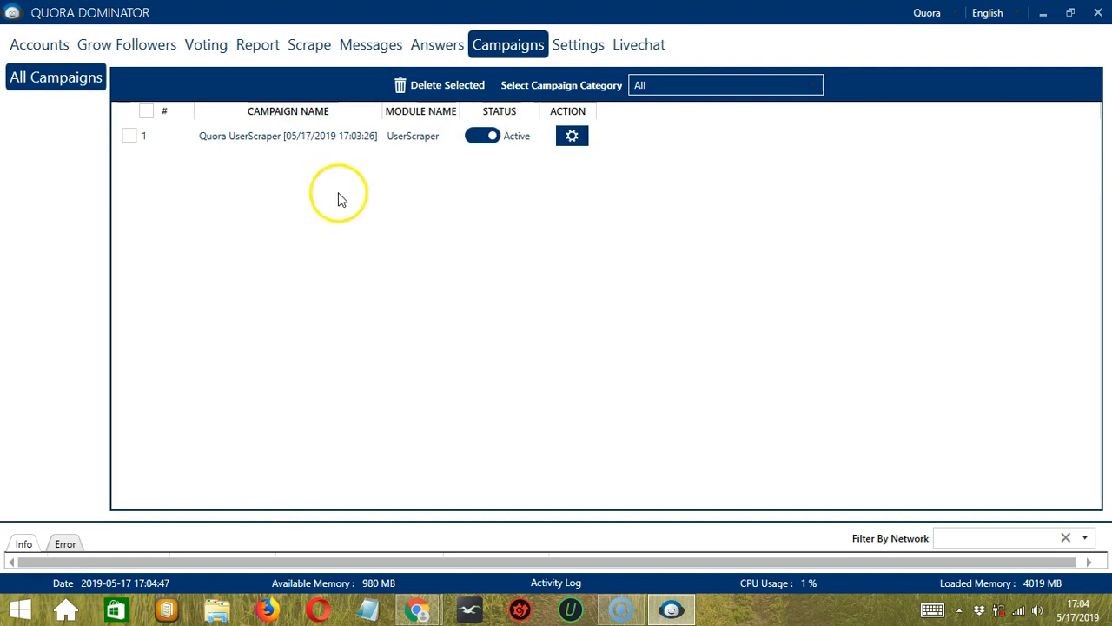
# Step: Pause the new Quora UserScraper campaign and open its report from the campaign actions
pyautogui.click(477, 136)
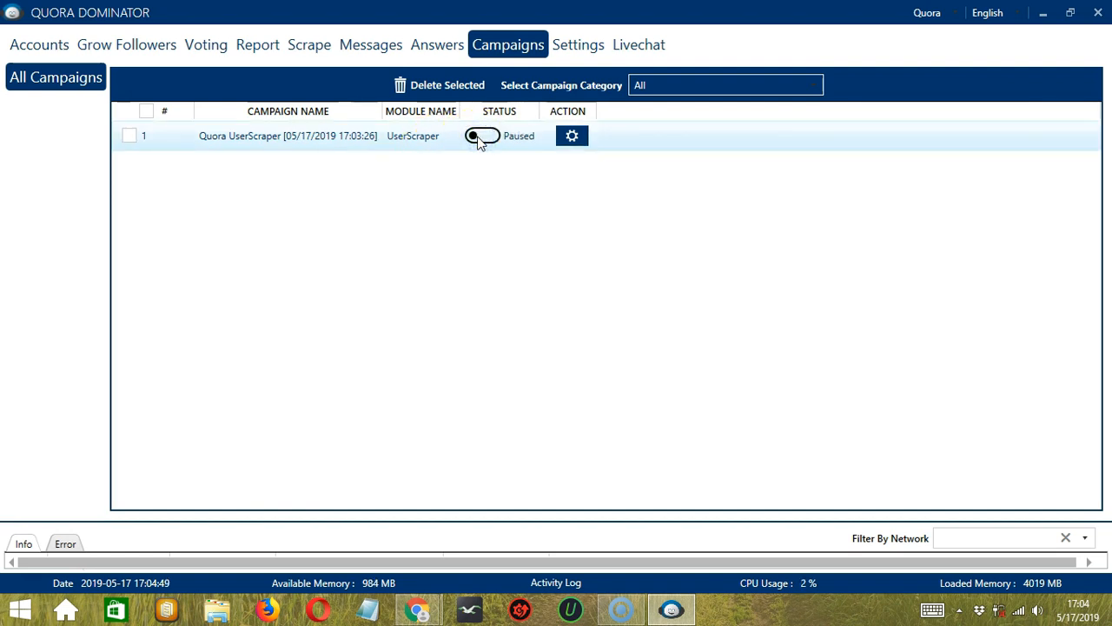
pyautogui.click(572, 138)
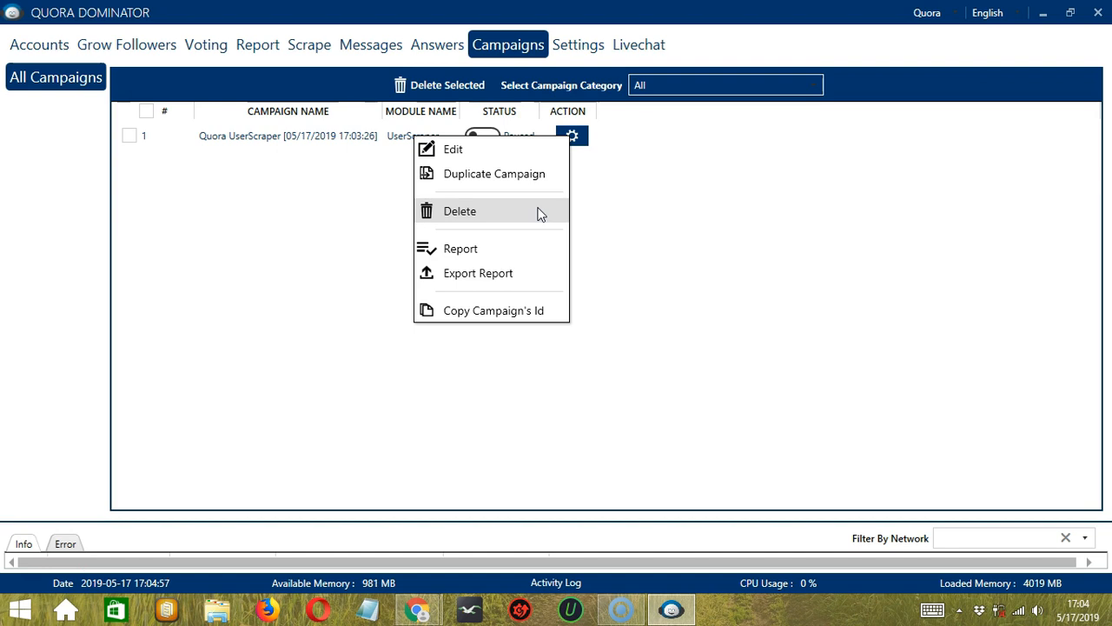
pyautogui.click(537, 252)
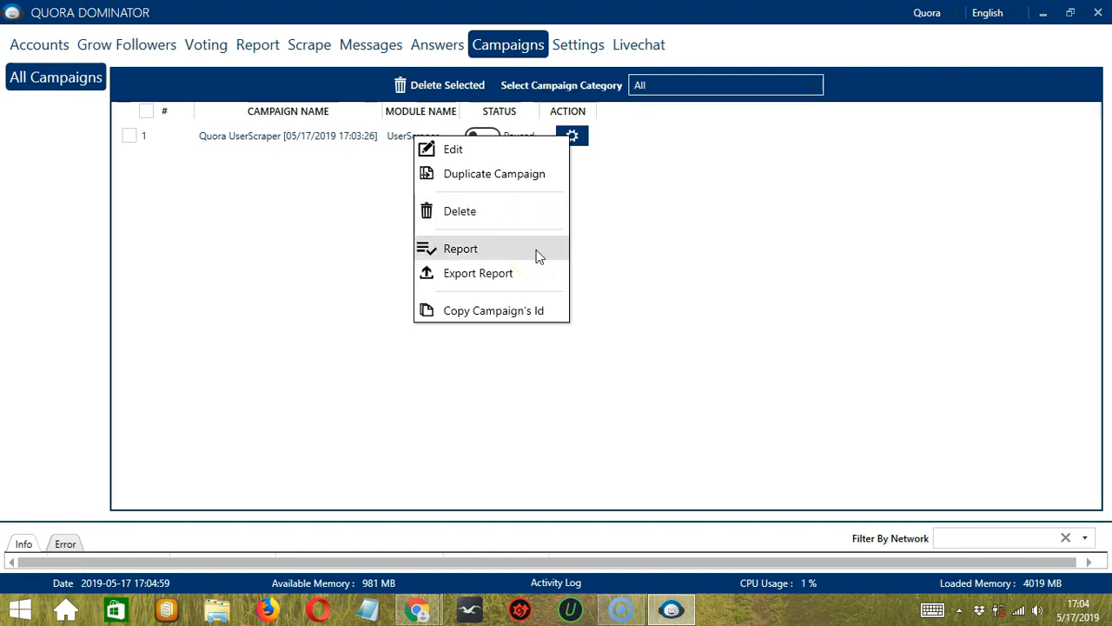